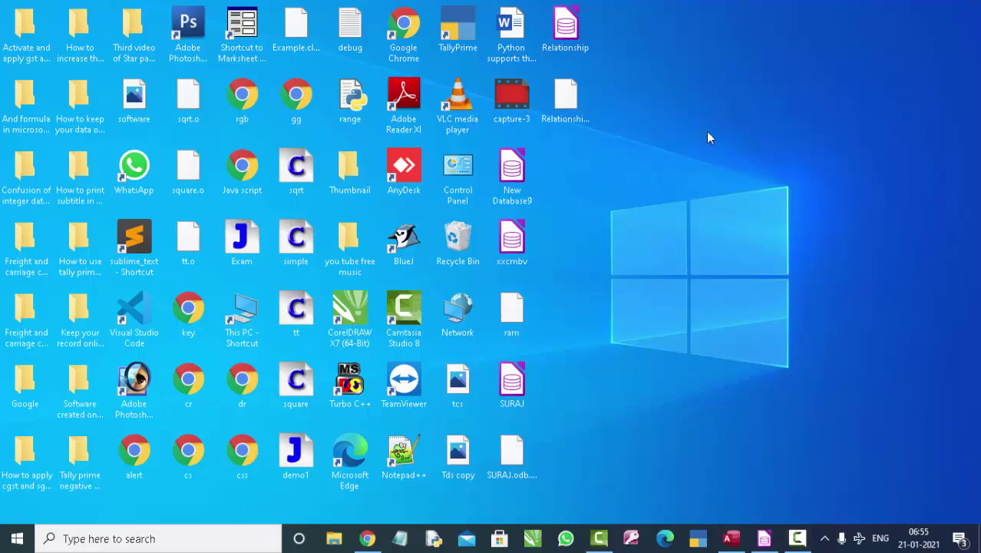
- Refresh the desktop a few times, then bring the Relationship.odb window to the front
right_click(706, 123)
left_click(751, 161)
right_click(684, 117)
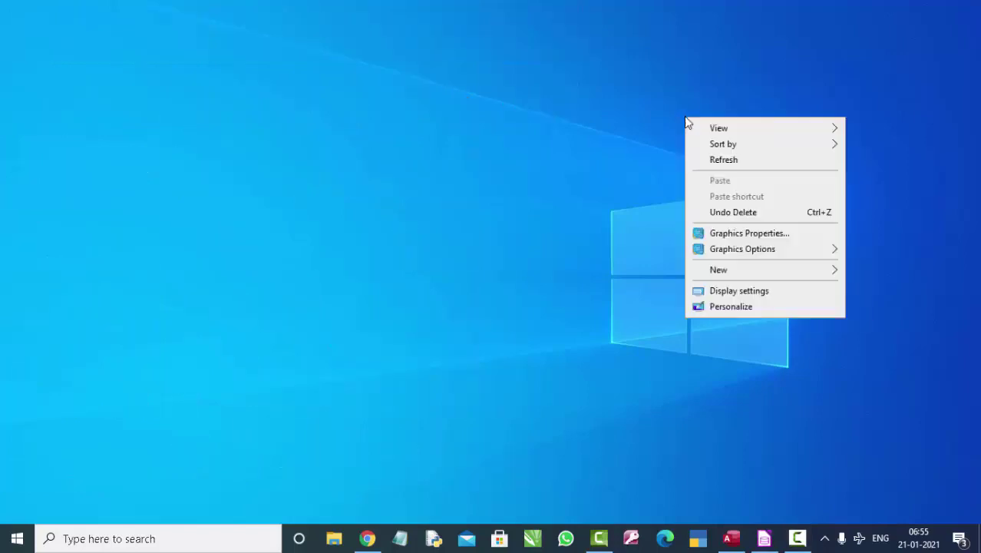
left_click(731, 159)
right_click(688, 121)
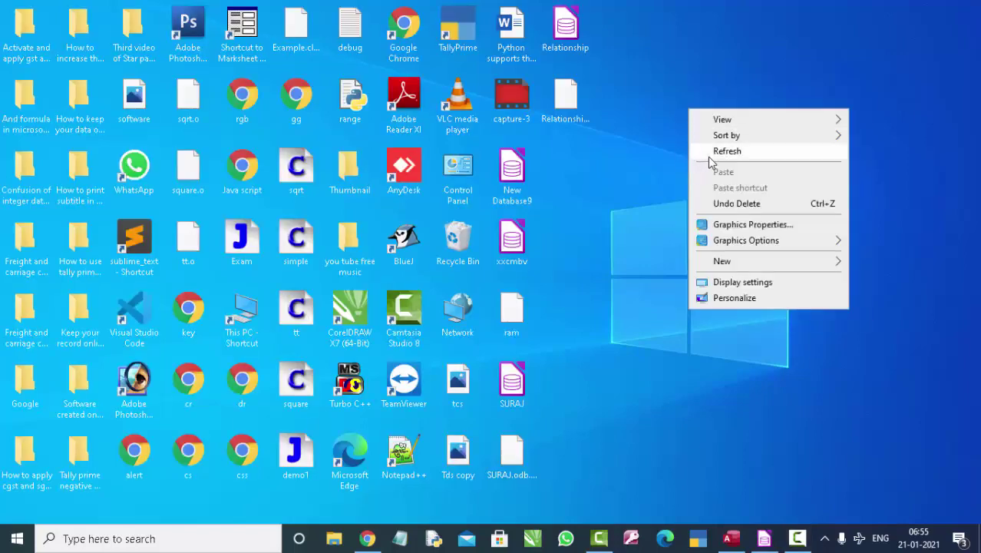
left_click(707, 152)
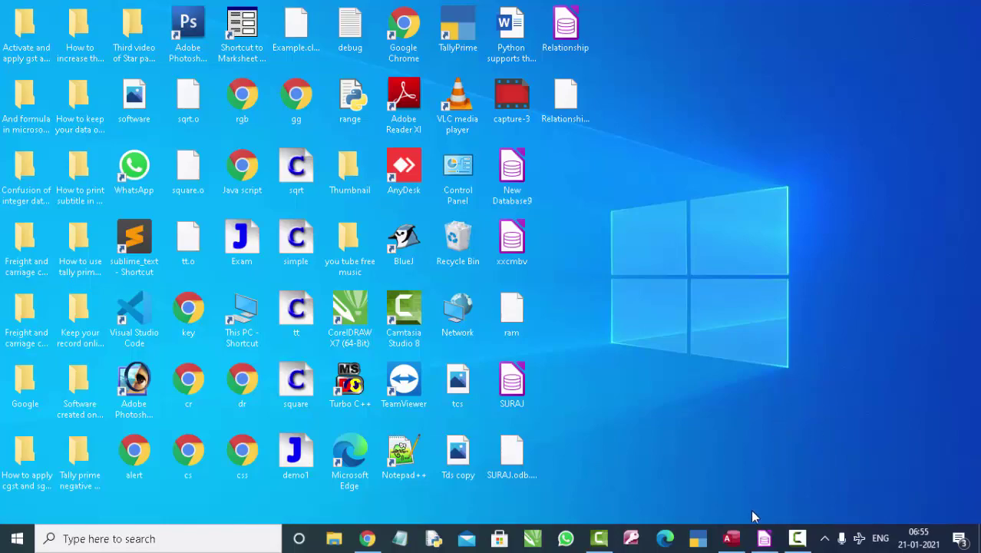
left_click(764, 538)
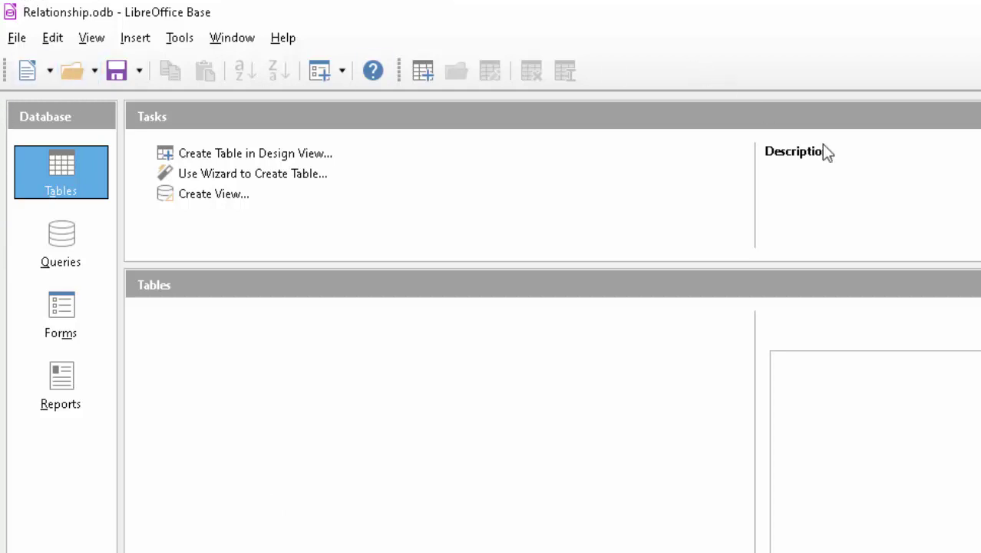
- Start a new table in Design View with a Roll number field of type Number
left_click(286, 155)
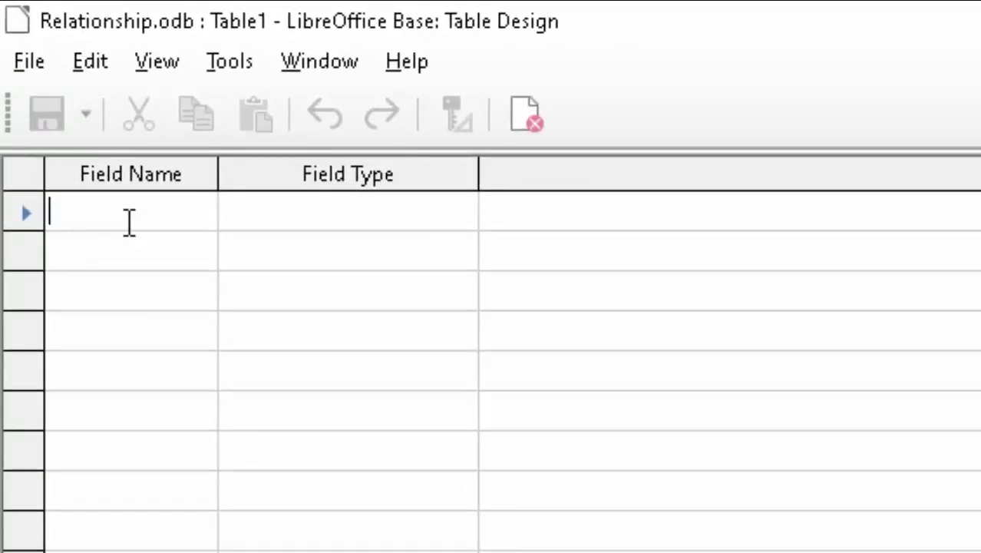
type("Roll number")
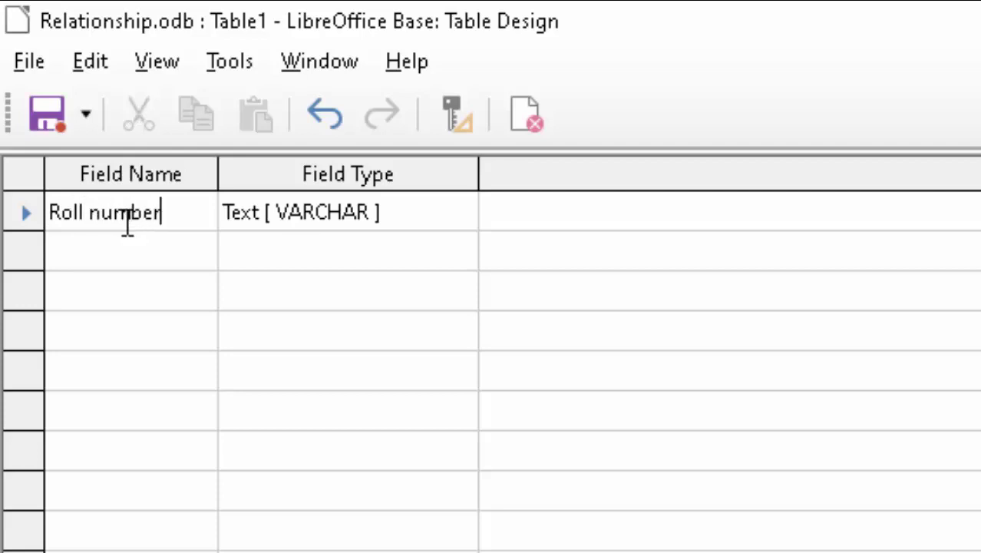
key("Tab")
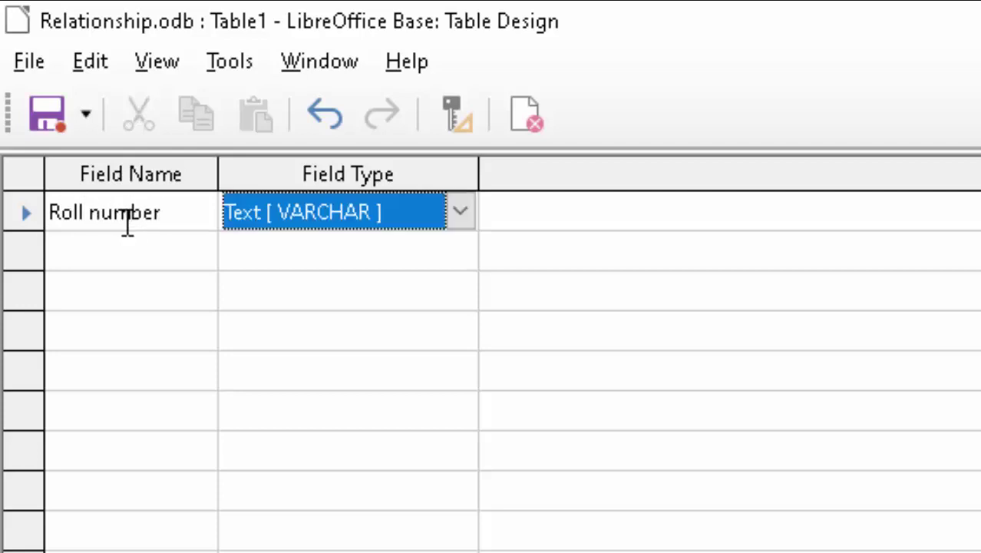
key("Tab")
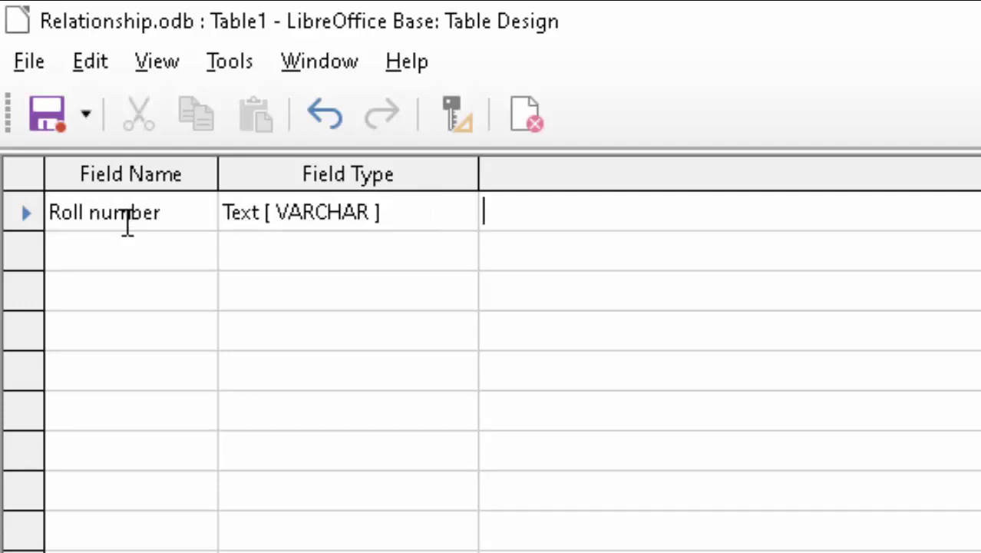
left_click(430, 224)
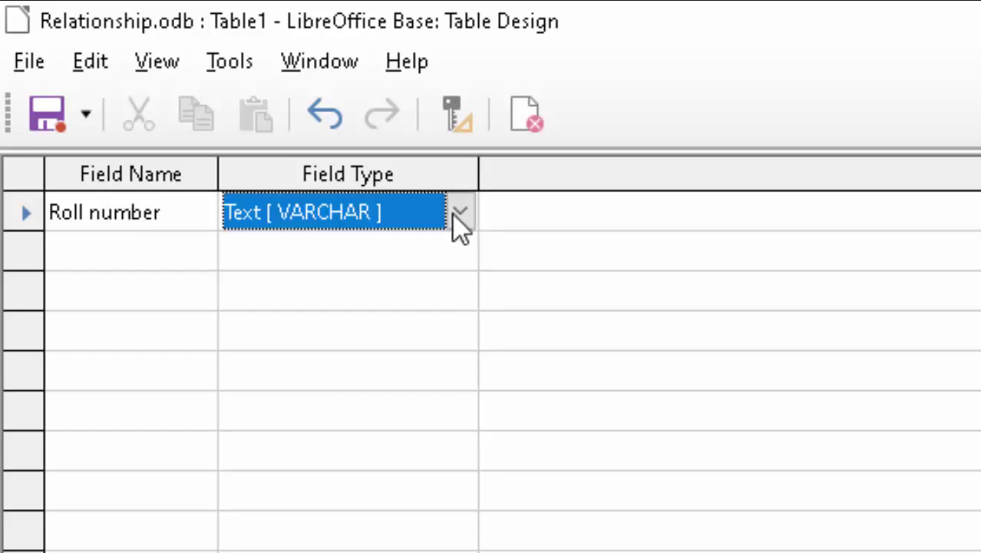
left_click(461, 212)
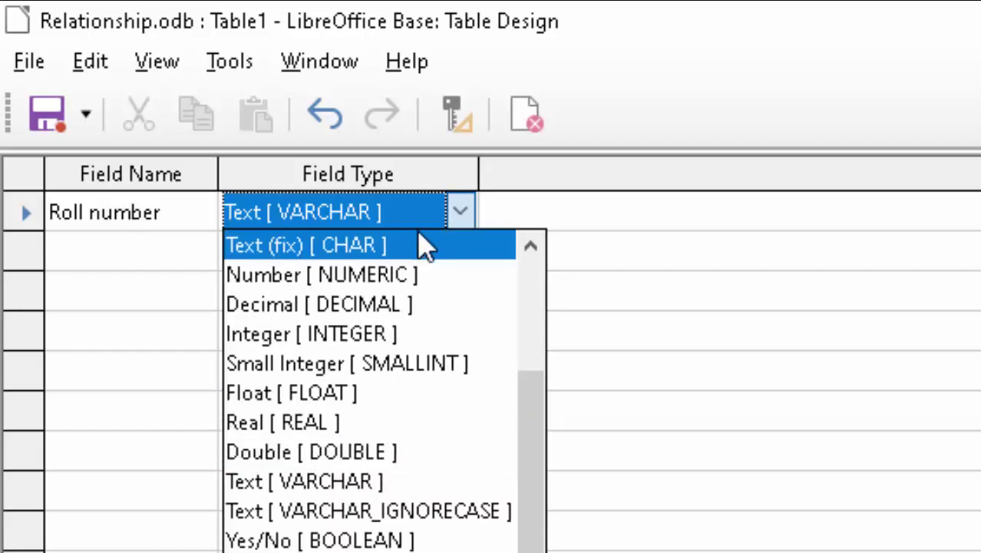
left_click(409, 284)
- Add Student Name and Class as Text fields
left_click(129, 257)
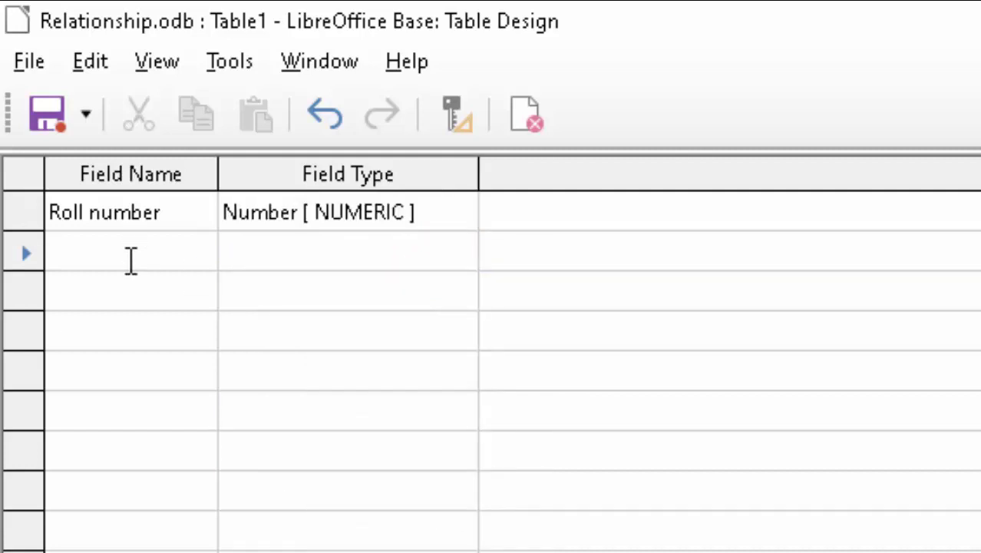
type("Student Name")
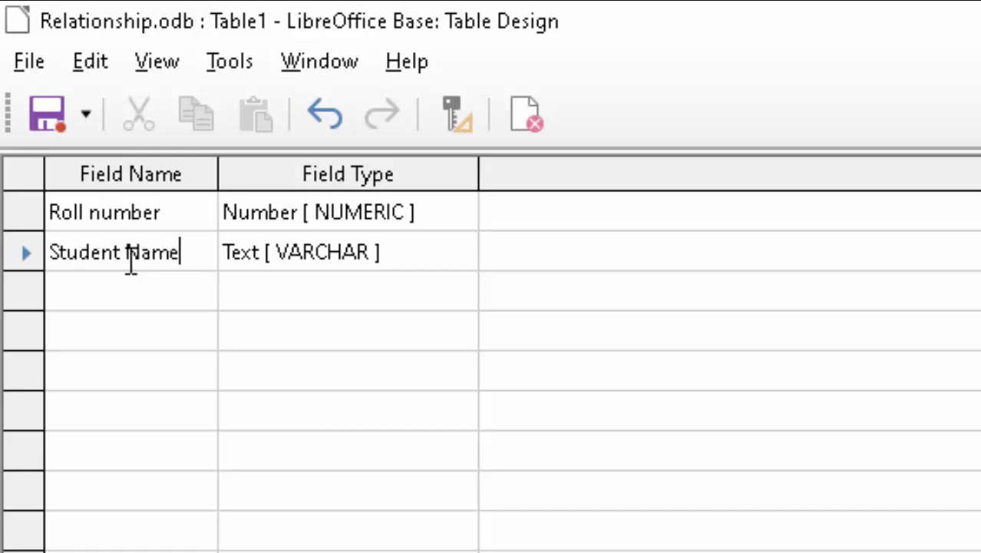
key("Tab")
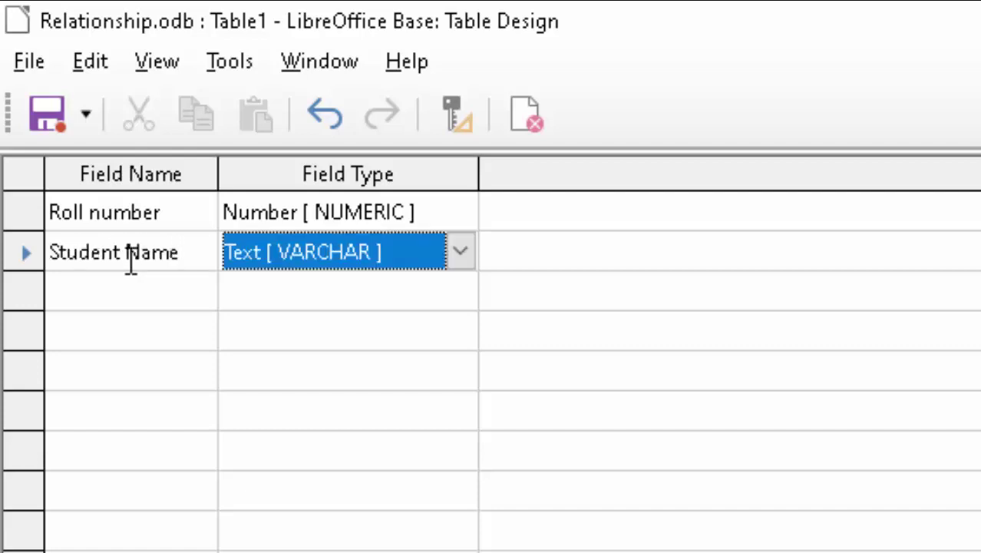
key("Tab")
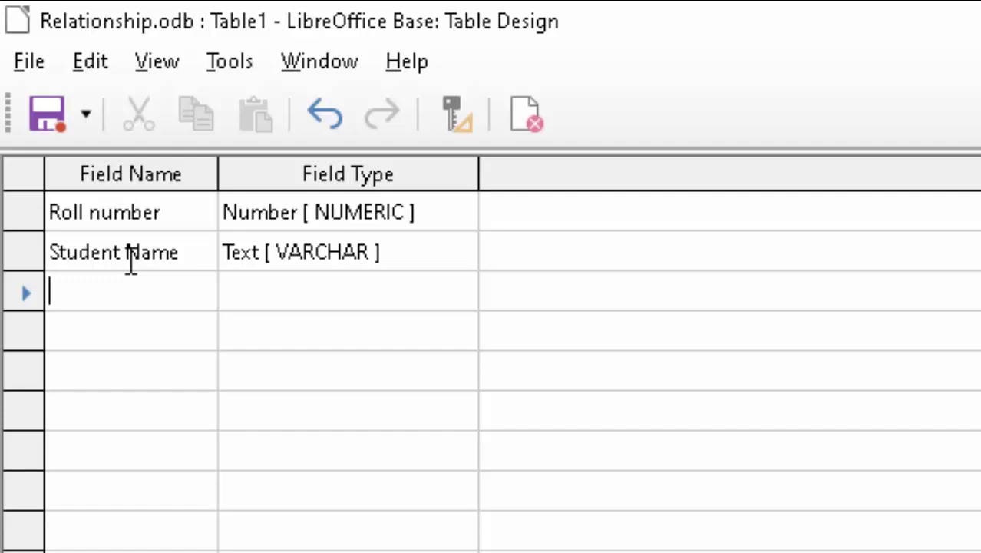
type("Class")
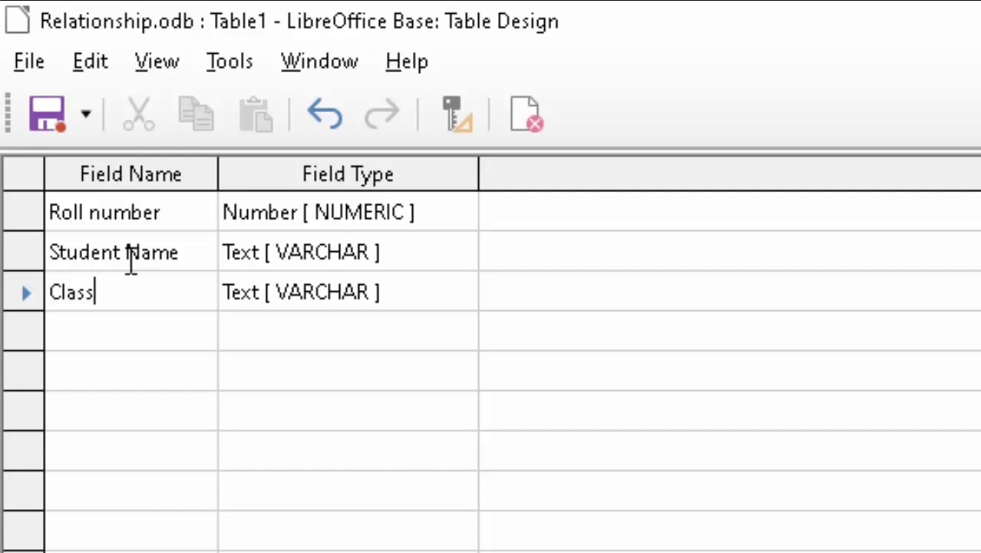
left_click(449, 294)
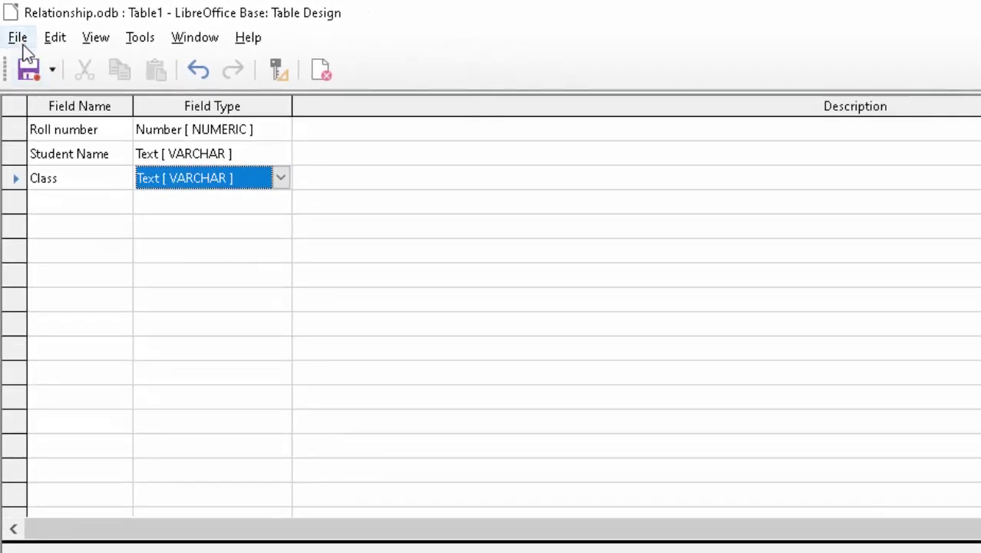
- Attempt to save the table, then set Roll number as the primary key
left_click(29, 70)
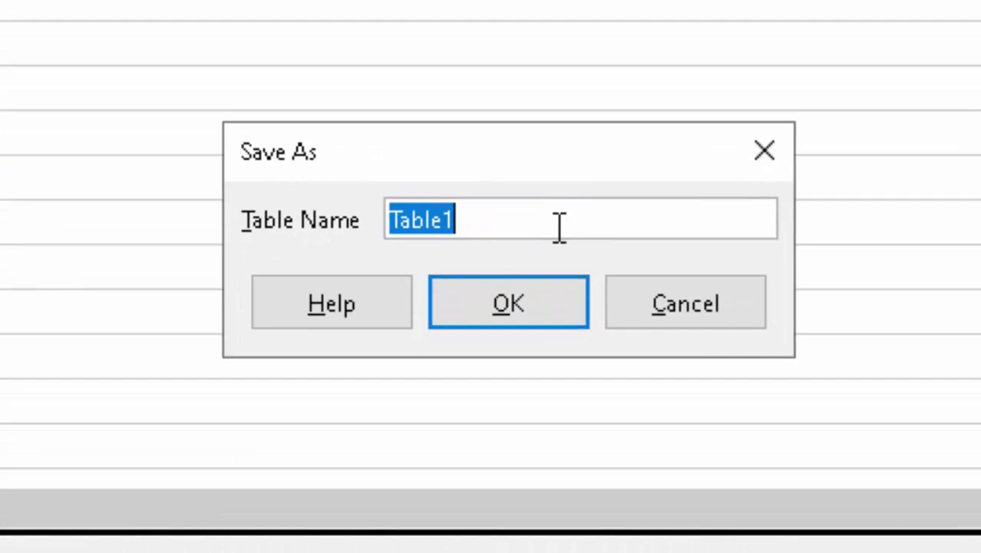
key("BackSpace")
type("St")
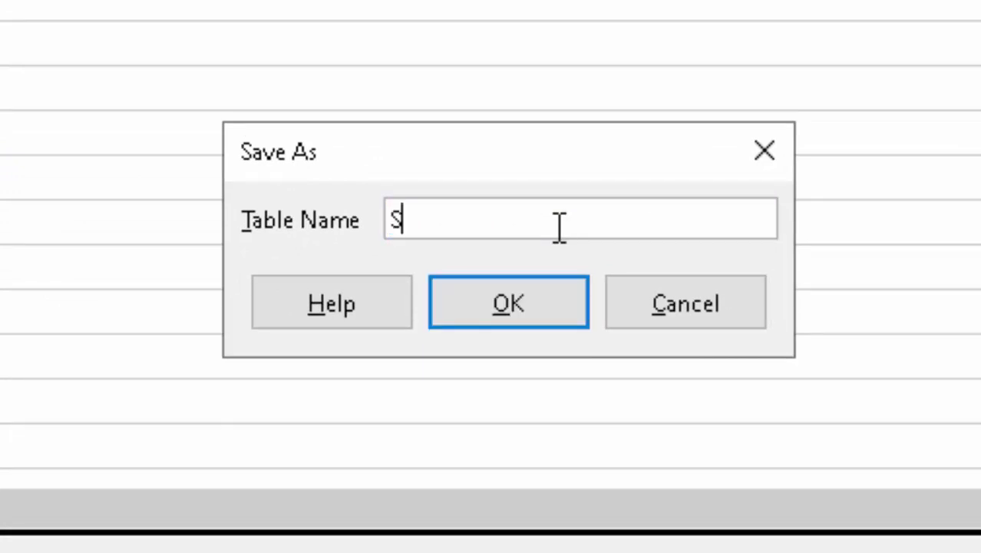
type("udentT")
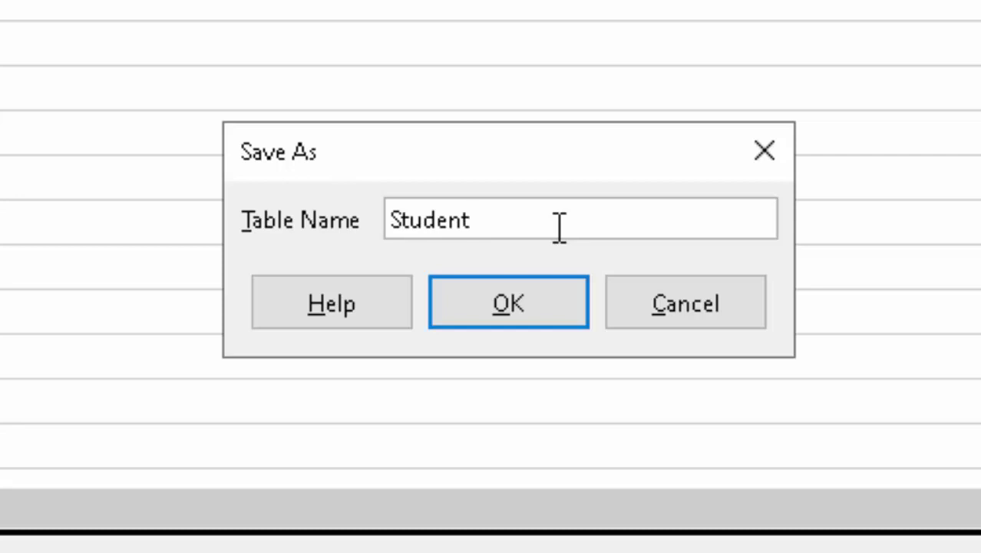
key("Return")
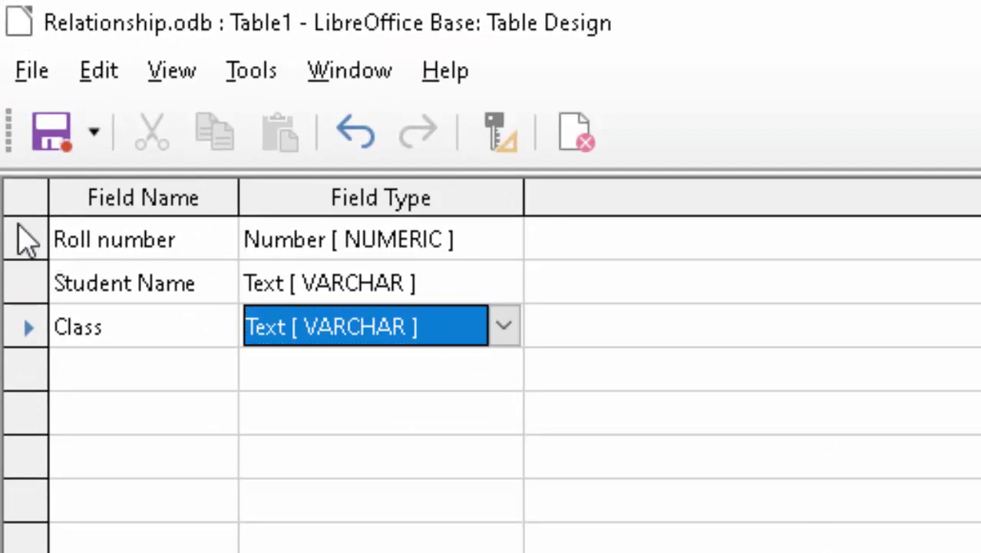
right_click(23, 247)
left_click(136, 425)
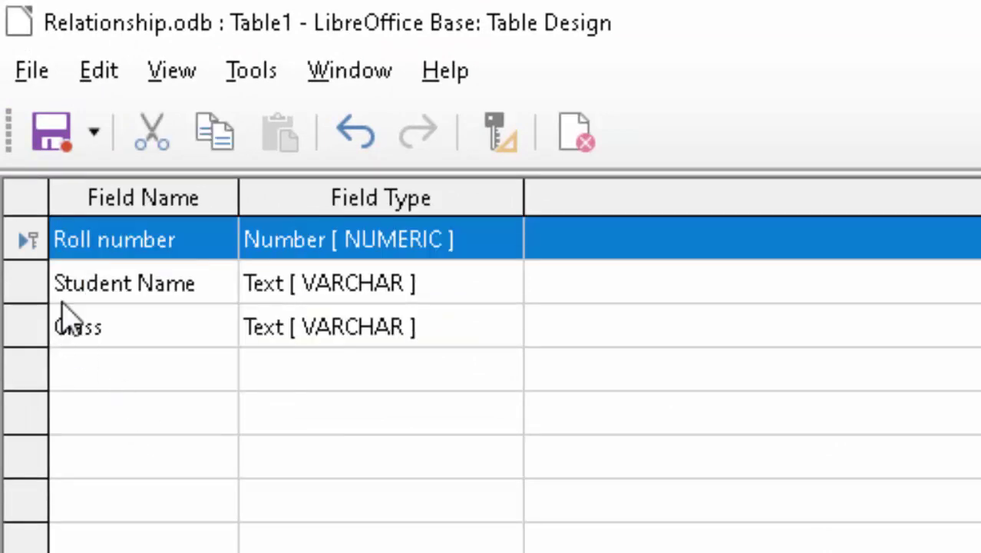
- Save the table under the name StudentT
left_click(53, 134)
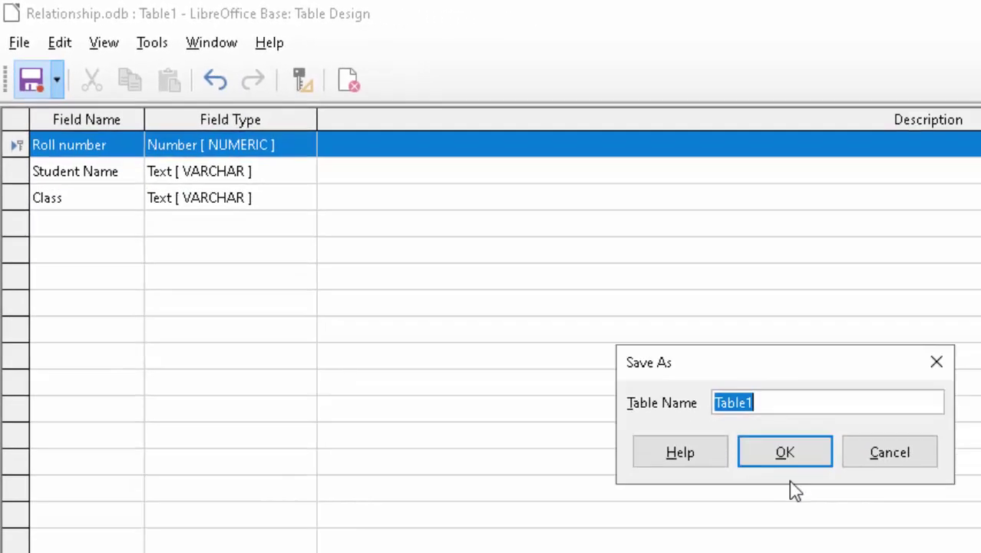
key("BackSpace")
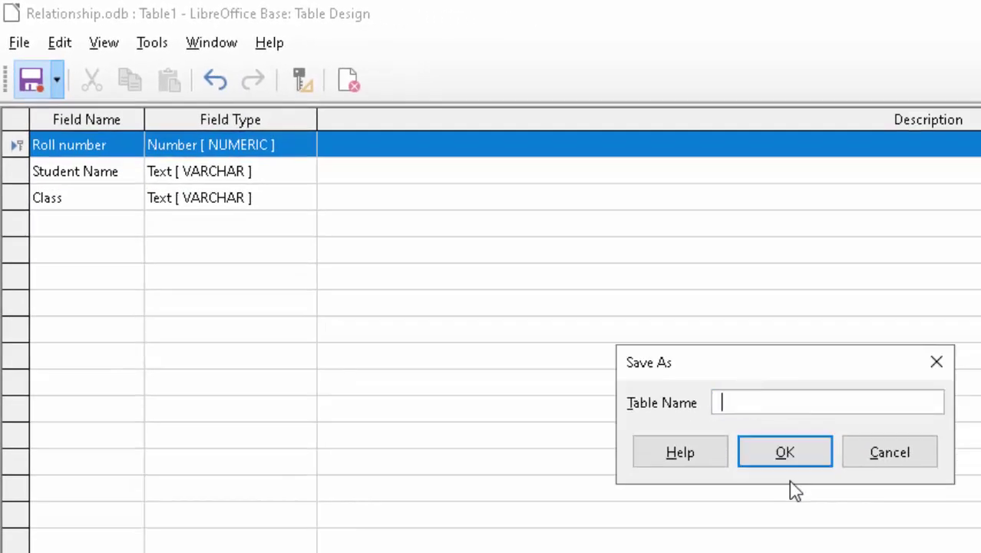
type("Studen")
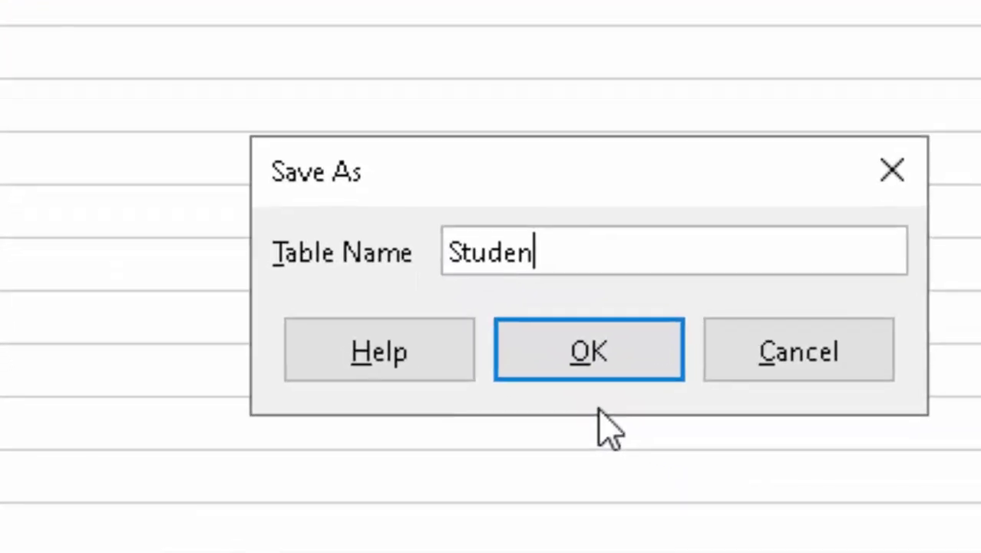
type("tT")
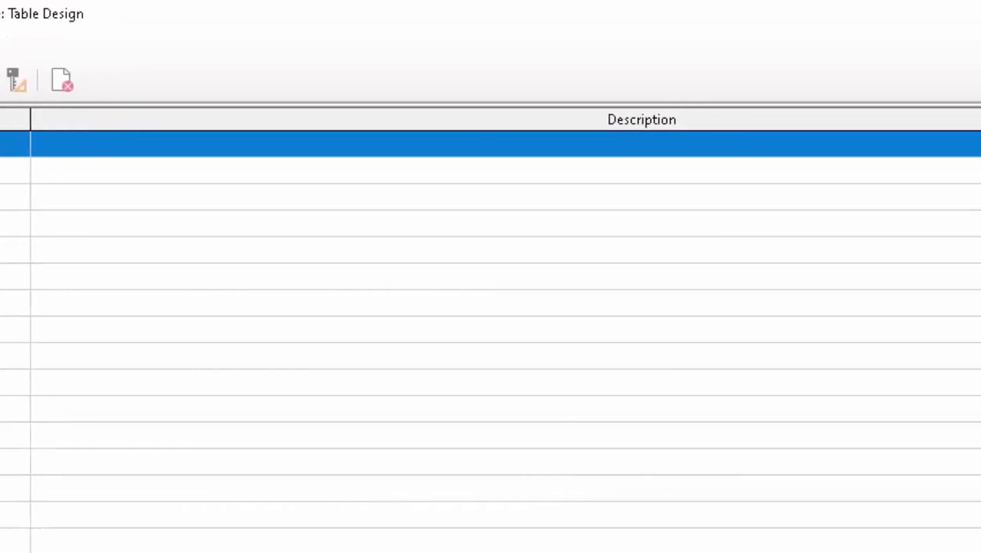
left_click(960, 11)
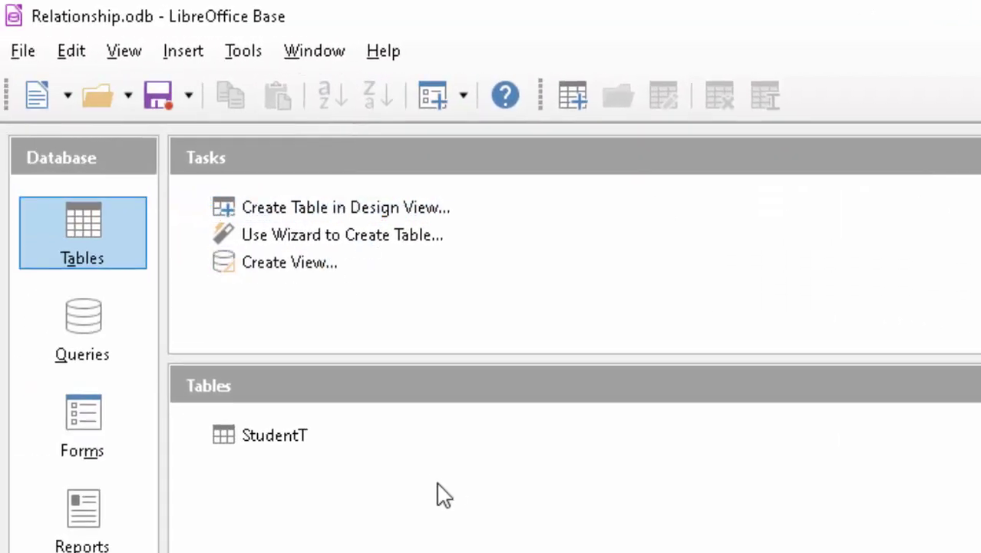
- Design a second table with Registration number and Roll number text fields
left_click(315, 209)
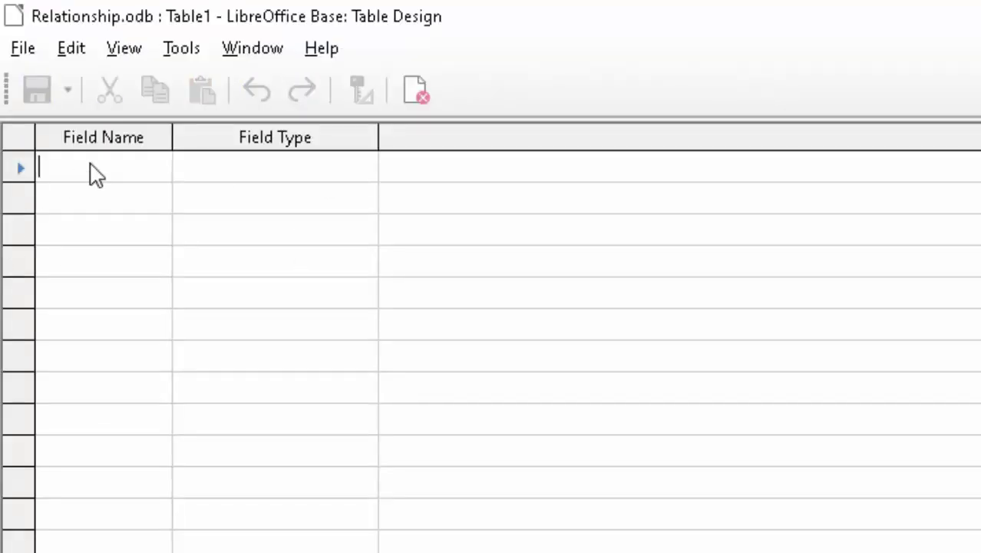
type("Registratio")
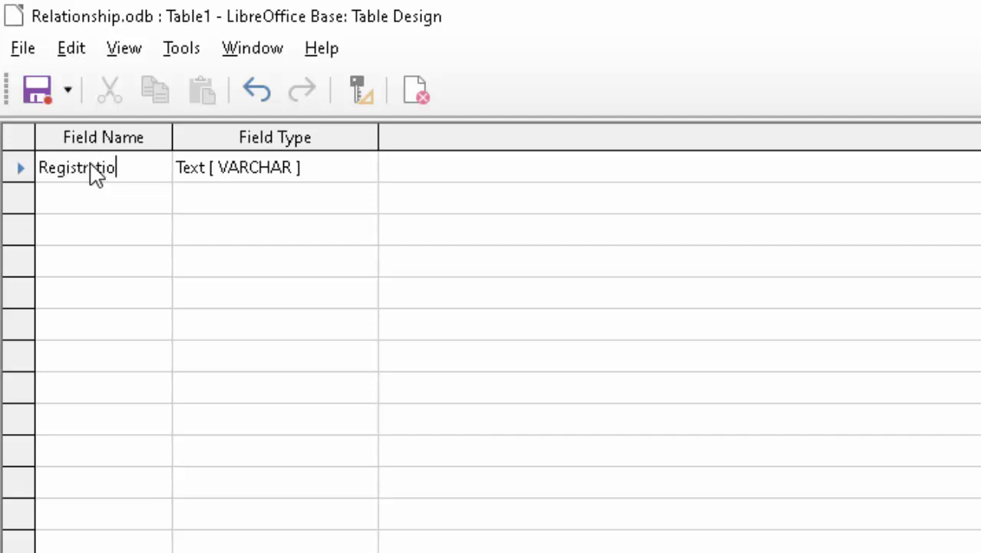
type("n numb")
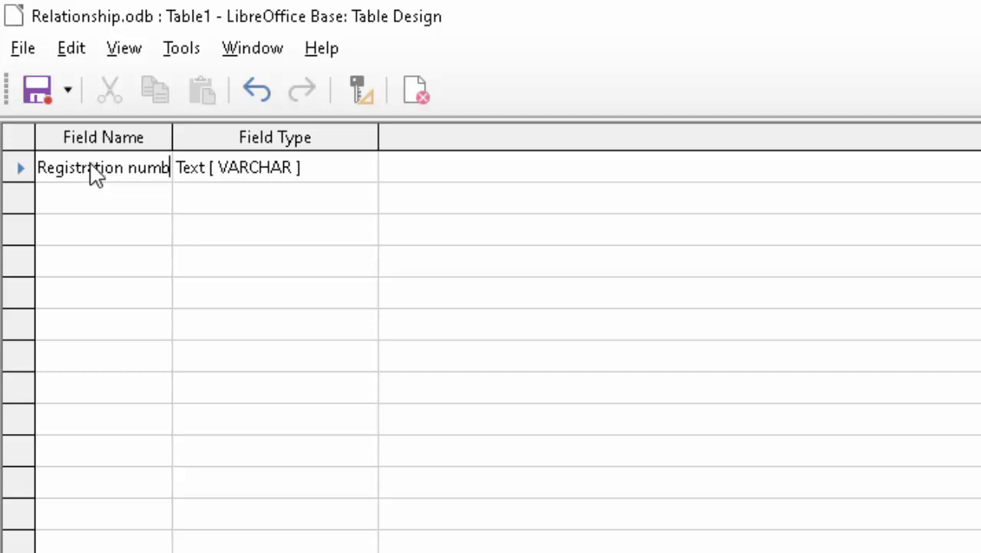
type("er")
key("Tab")
key("Tab")
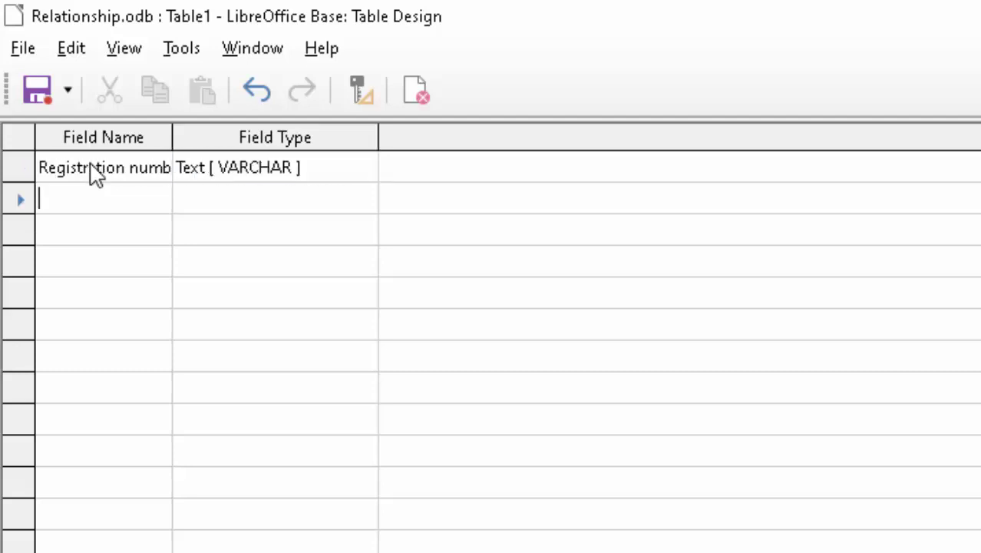
type("Roll number")
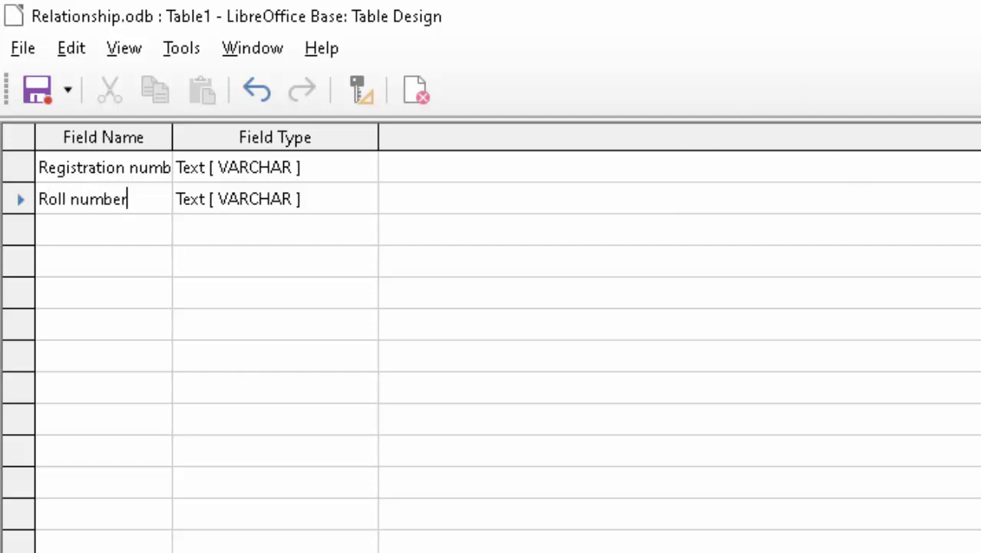
- Decline the automatic primary key and make Registration number the primary key instead
left_click(677, 452)
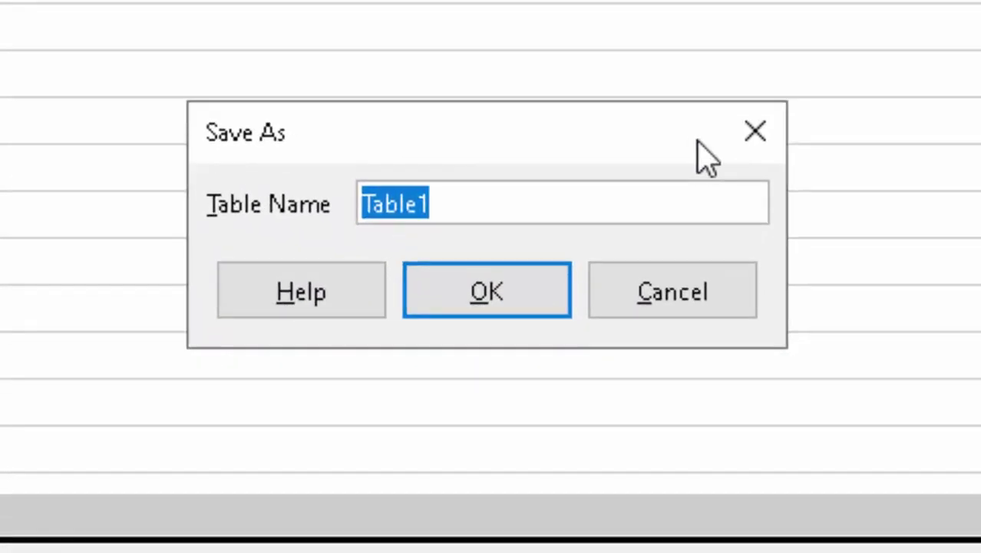
key("BackSpace")
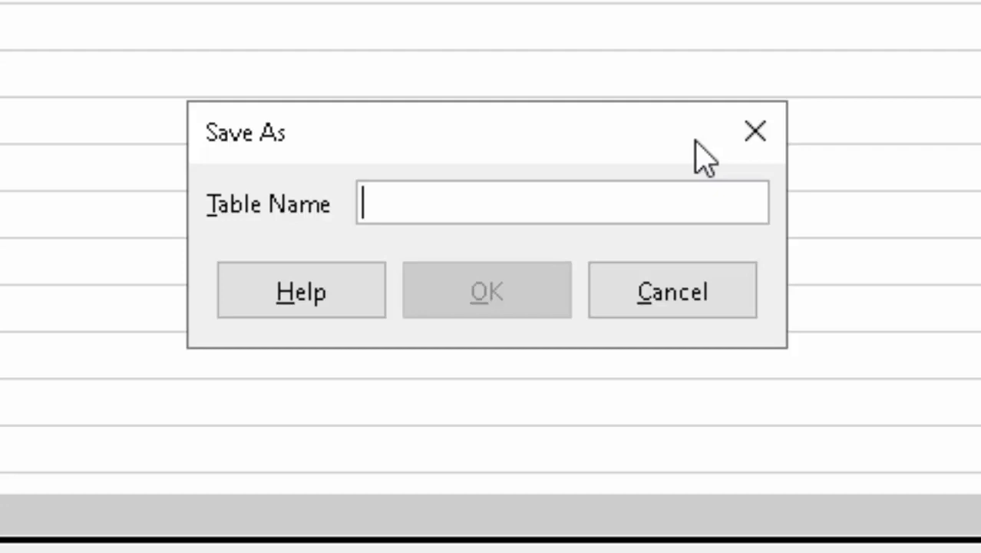
type("StudentR")
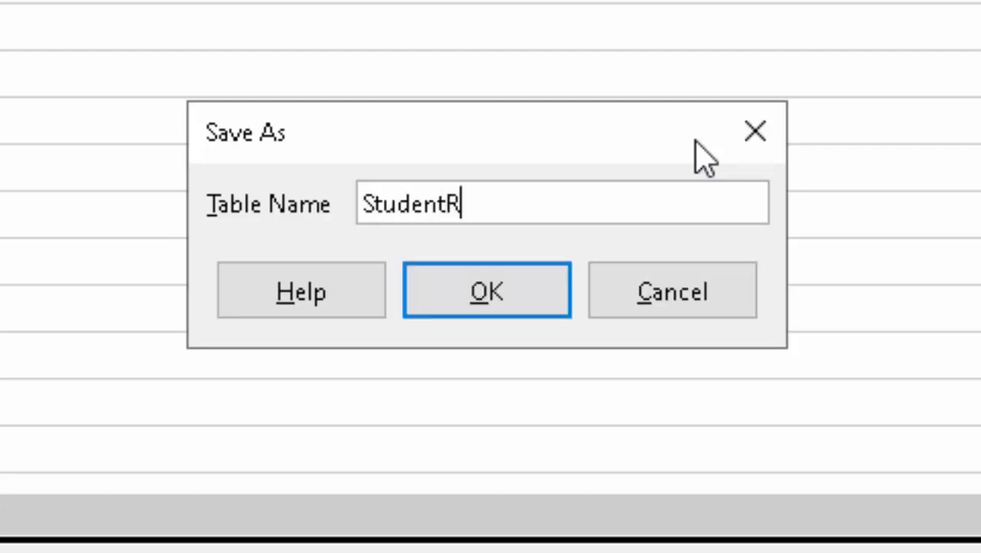
key("Return")
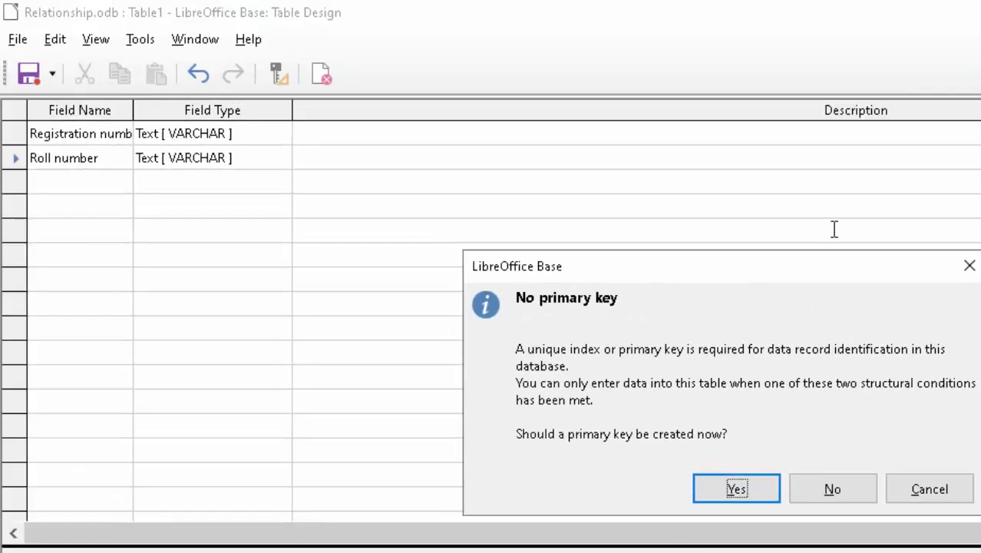
left_click(969, 265)
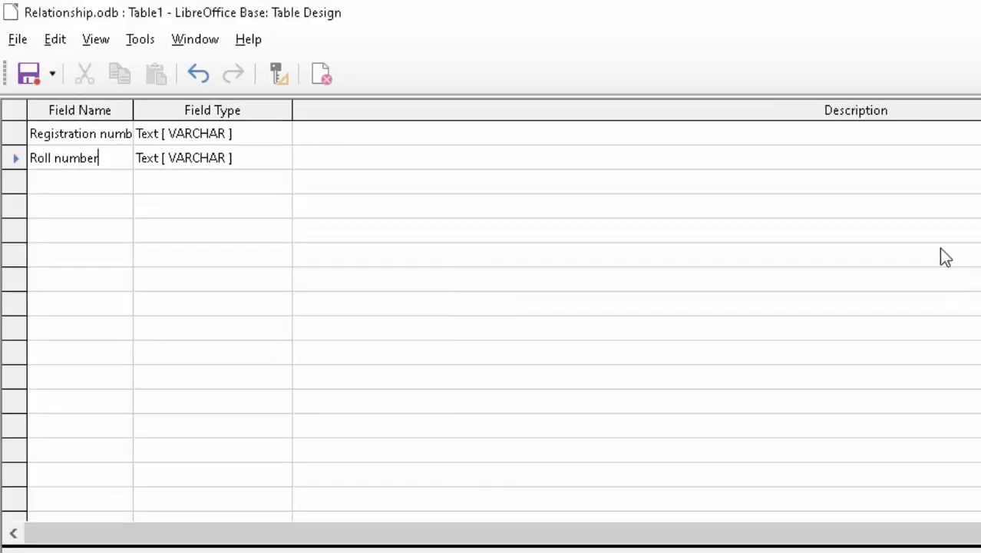
right_click(15, 137)
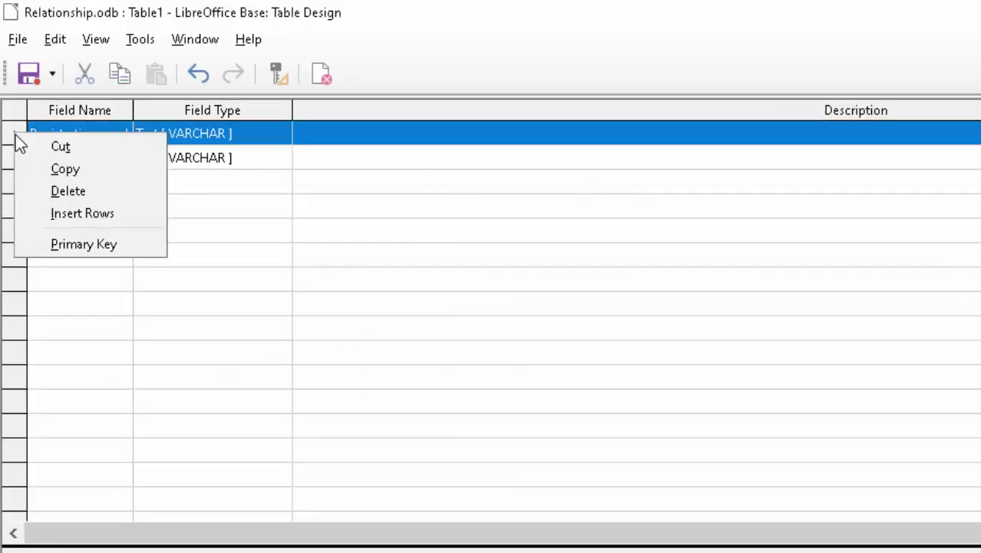
left_click(80, 244)
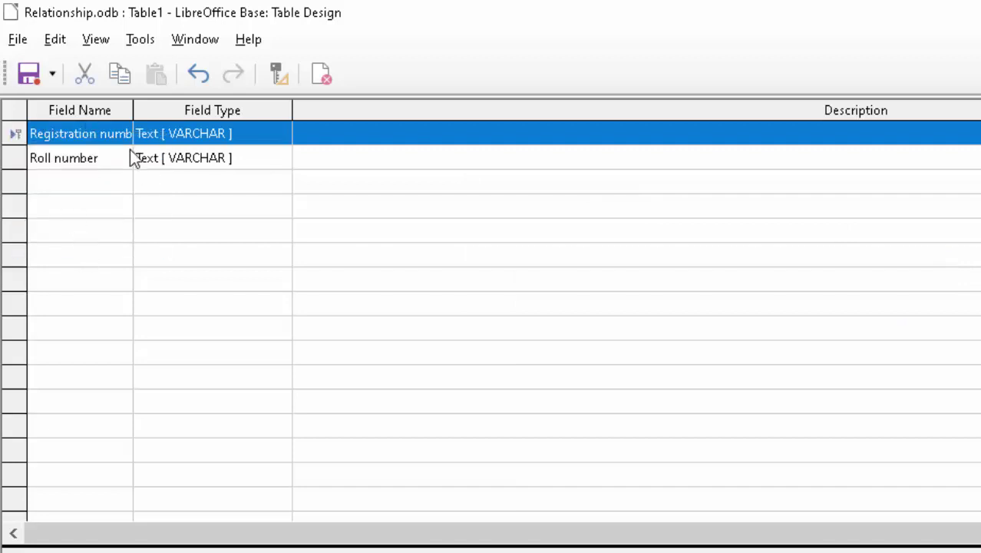
- Save the table as RecordR and close the design windows
key("ctrl+w")
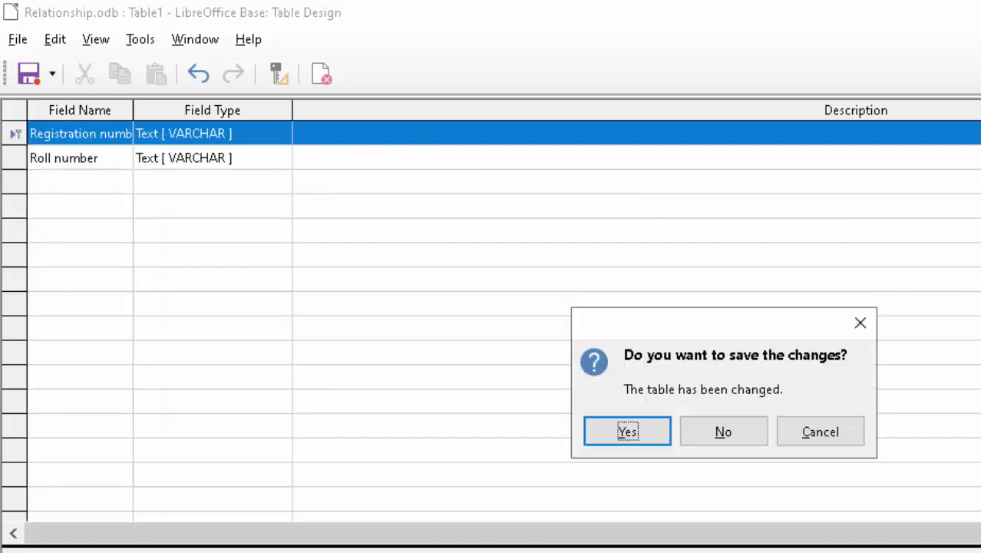
left_click(627, 433)
key("BackSpace")
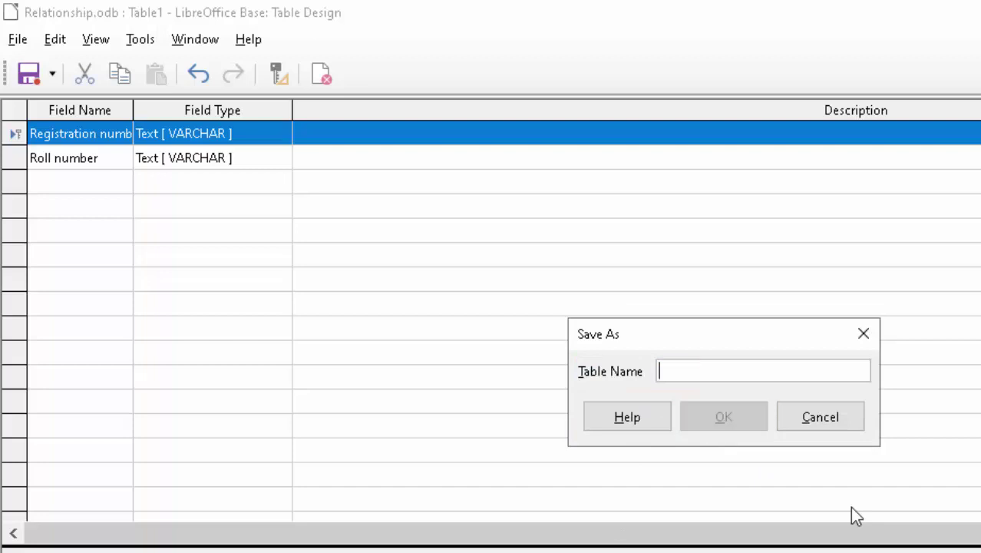
type("Reco")
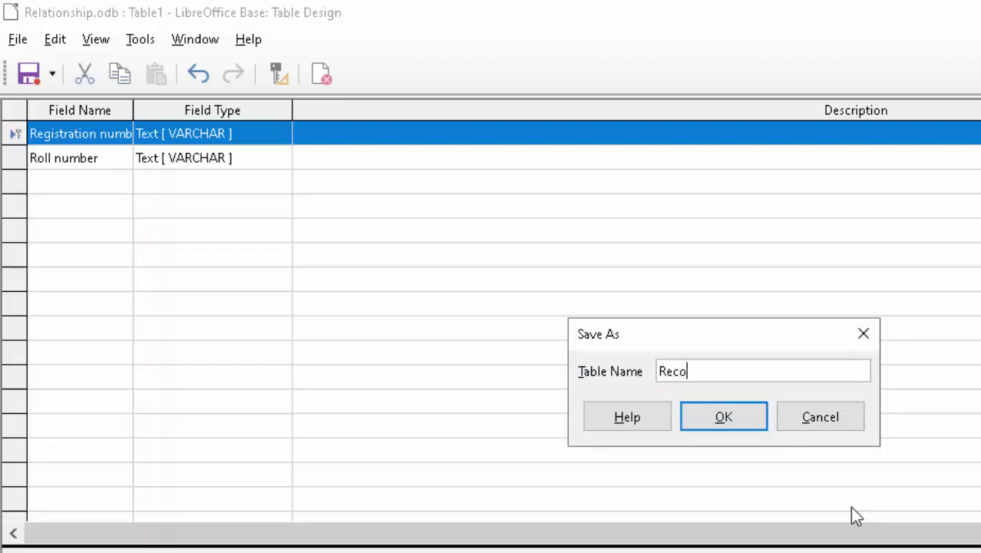
type("rd")
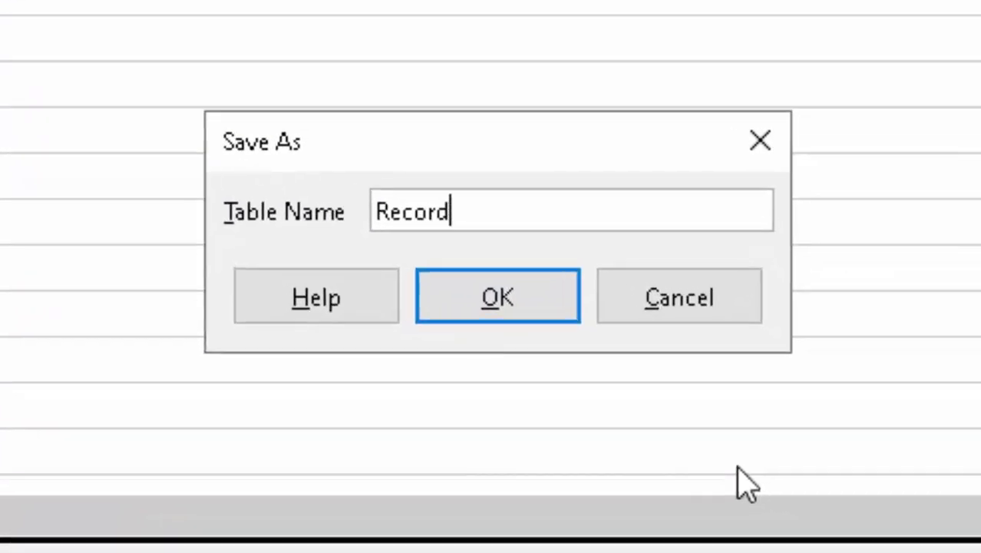
type("R")
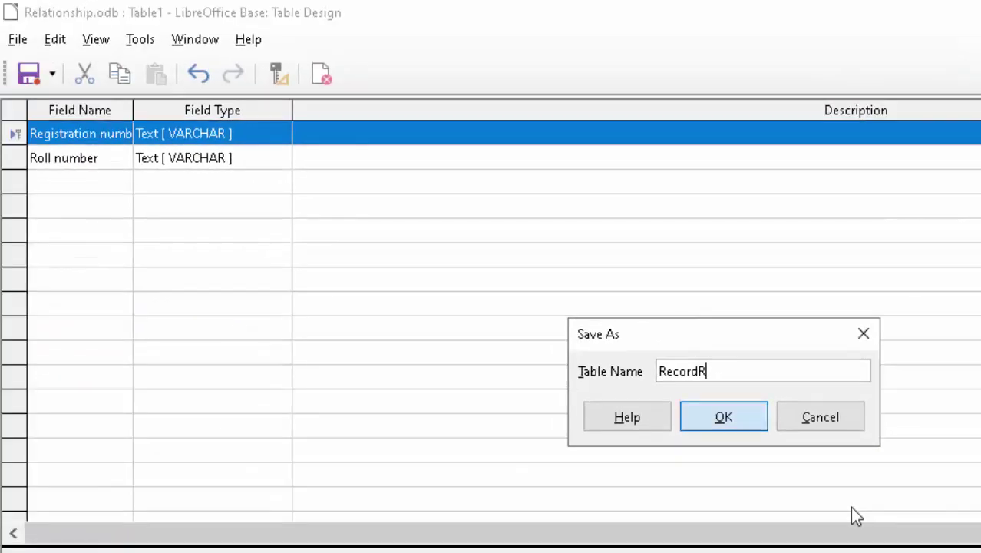
key("Return")
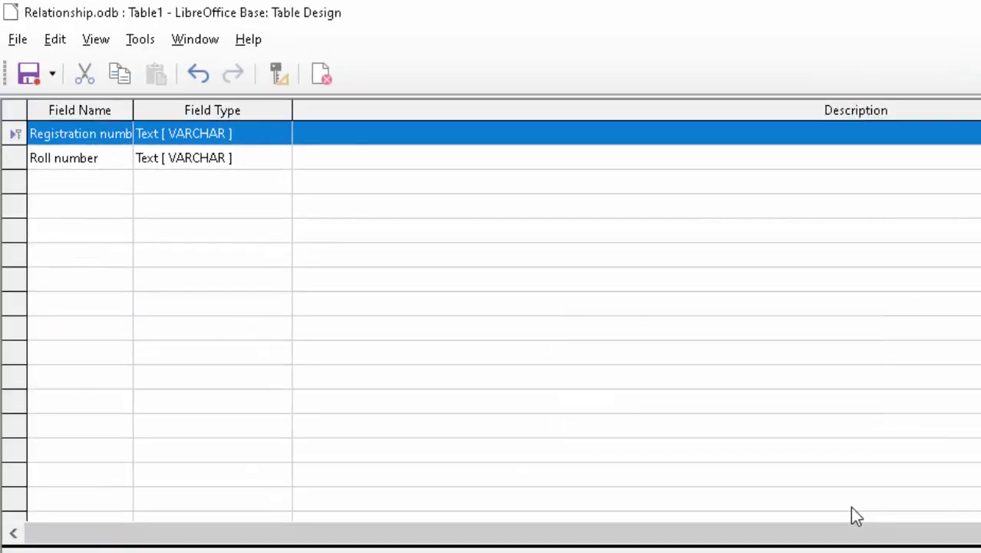
key("ctrl+w")
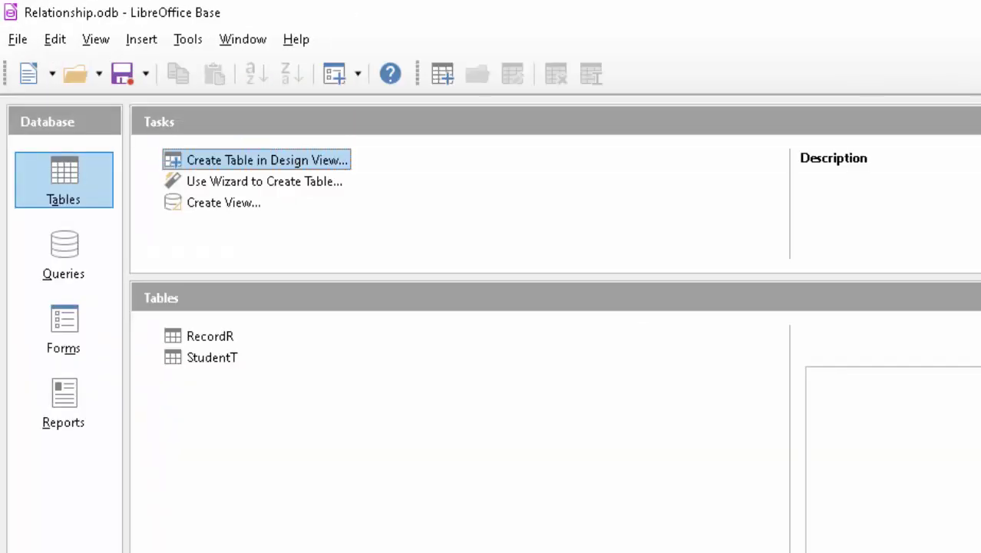
key("ctrl+w")
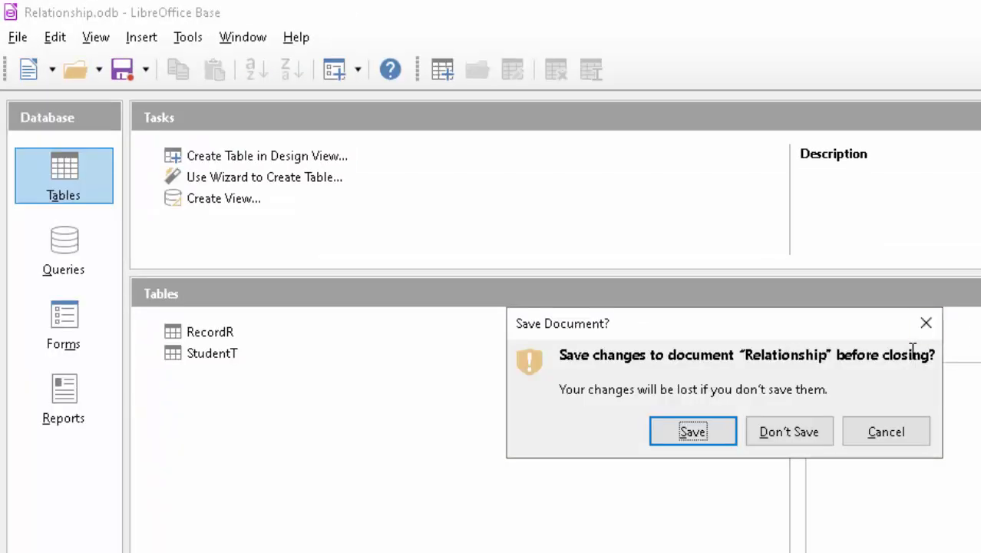
- Cancel closing the database, view StudentT's empty data, then open StudentT for editing
left_click(926, 323)
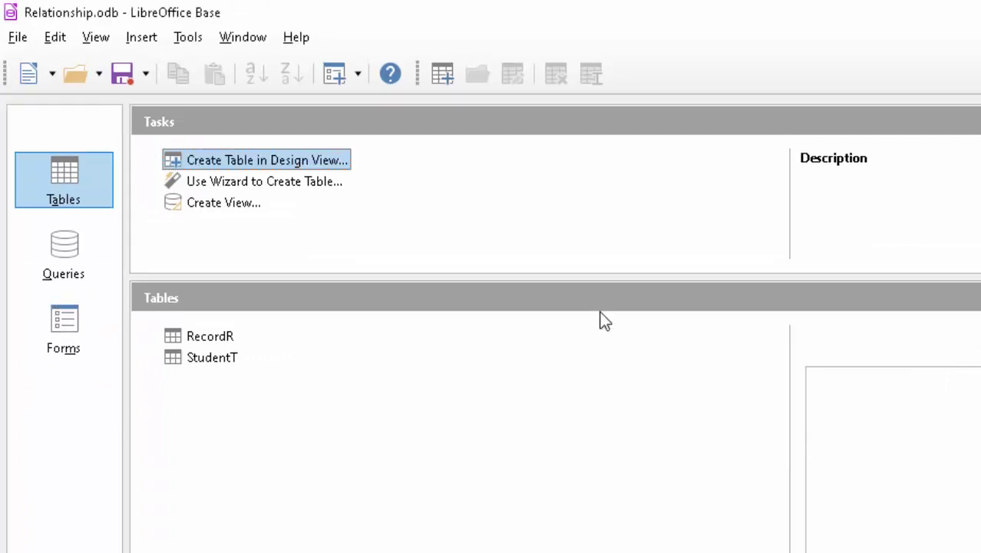
double_click(231, 358)
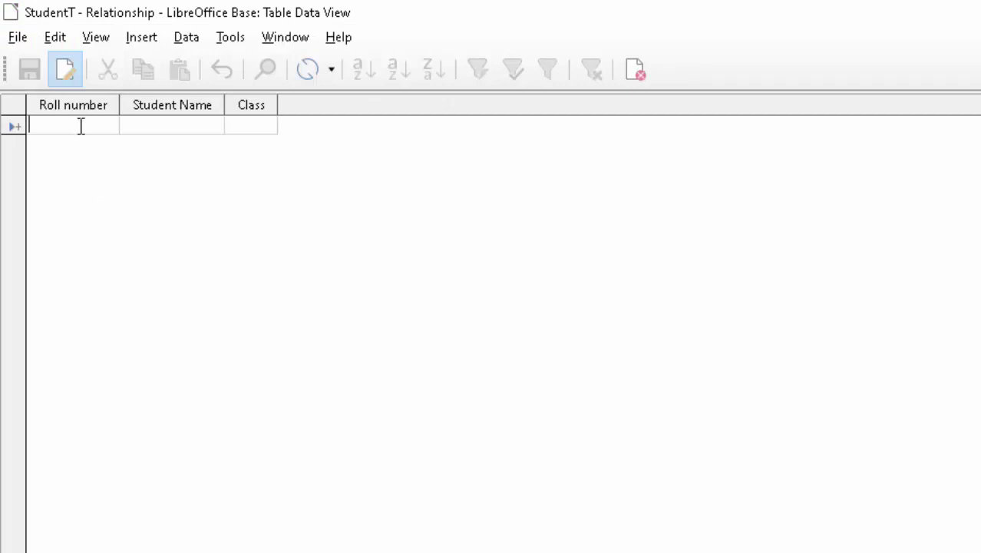
key("ctrl+w")
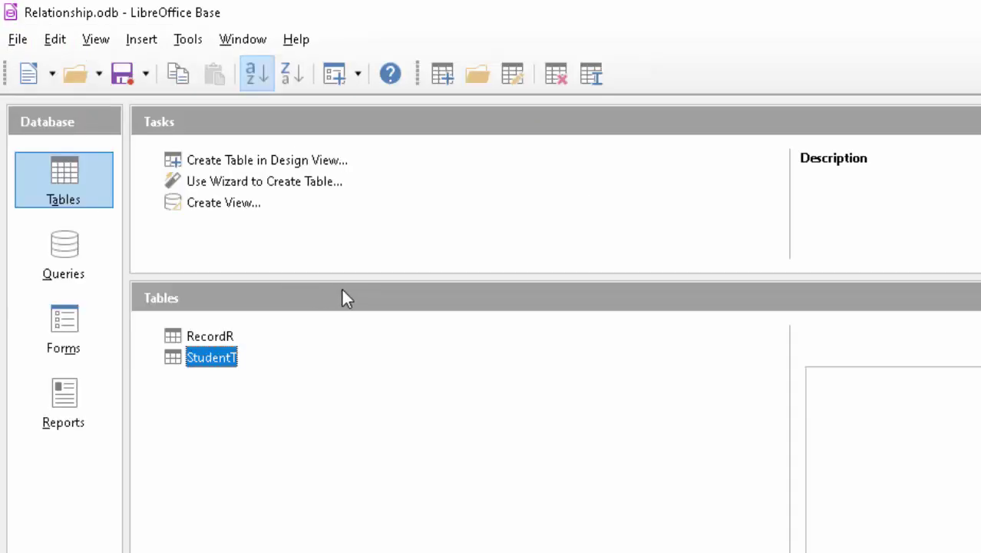
right_click(221, 356)
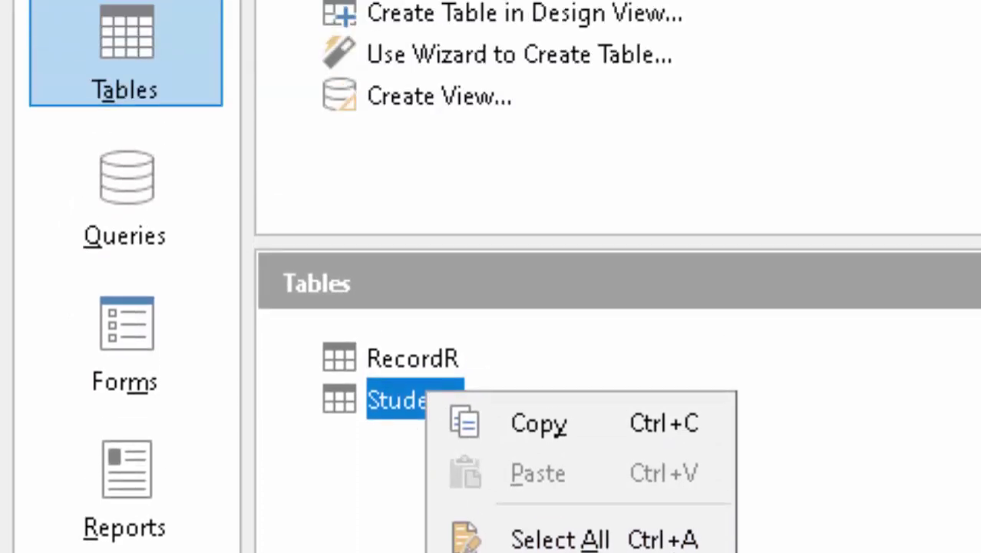
left_click(541, 520)
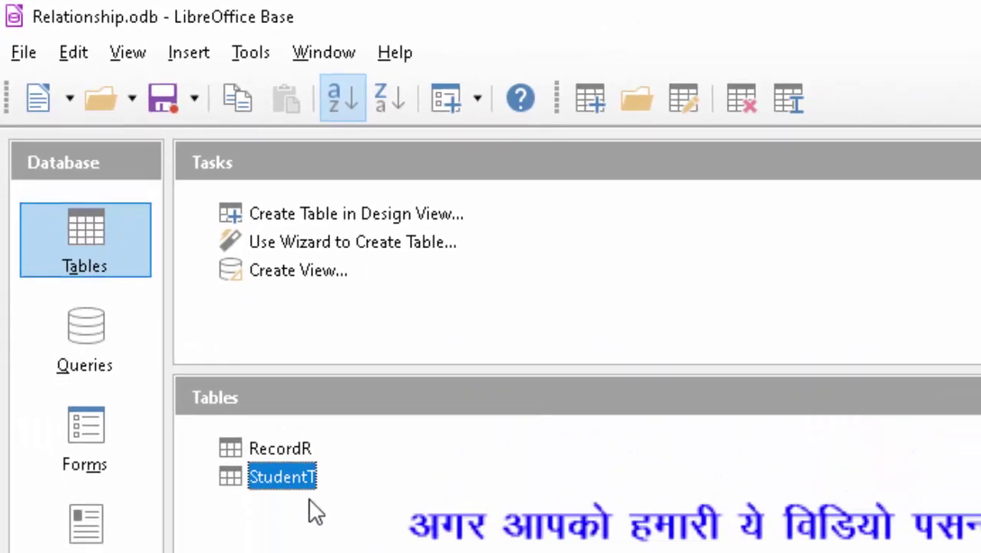
- Edit RecordR so Roll number is Number [NUMERIC], save the design, and close it
left_click(288, 450)
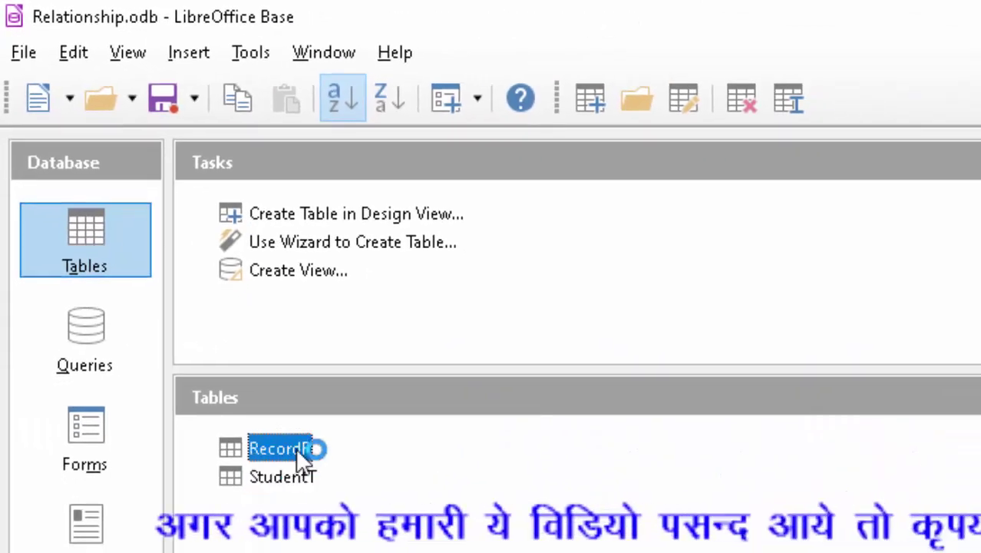
right_click(295, 447)
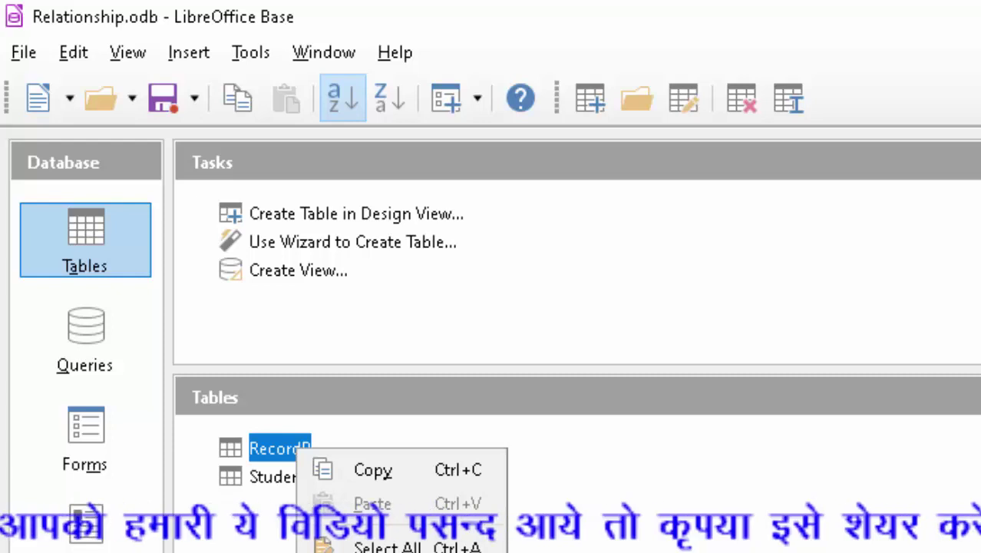
left_click(361, 548)
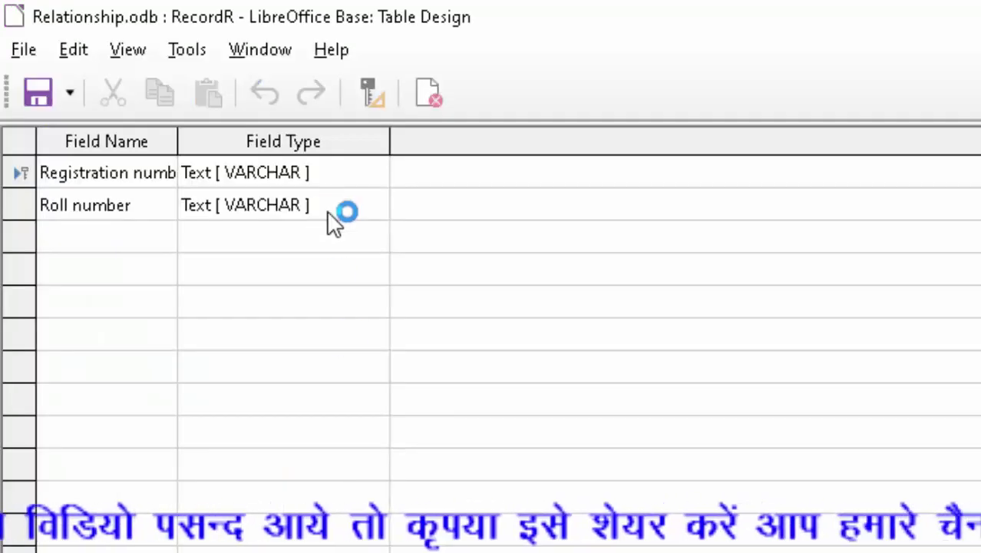
left_click(328, 210)
left_click(375, 205)
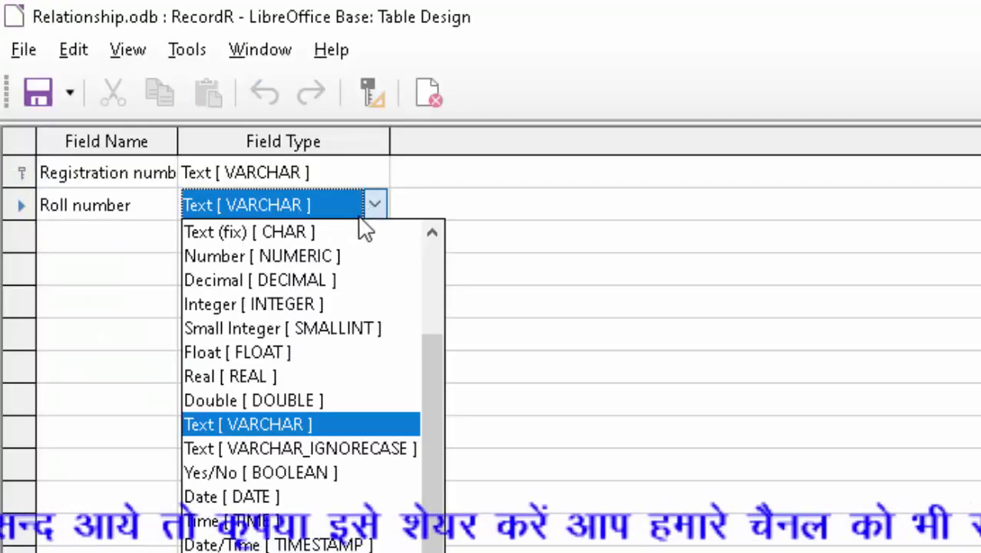
left_click(327, 255)
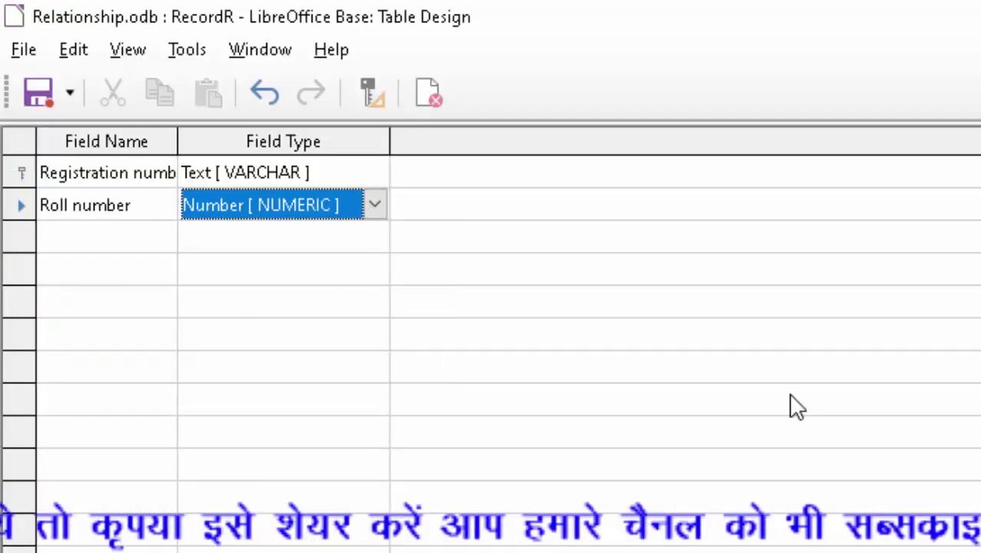
left_click(37, 92)
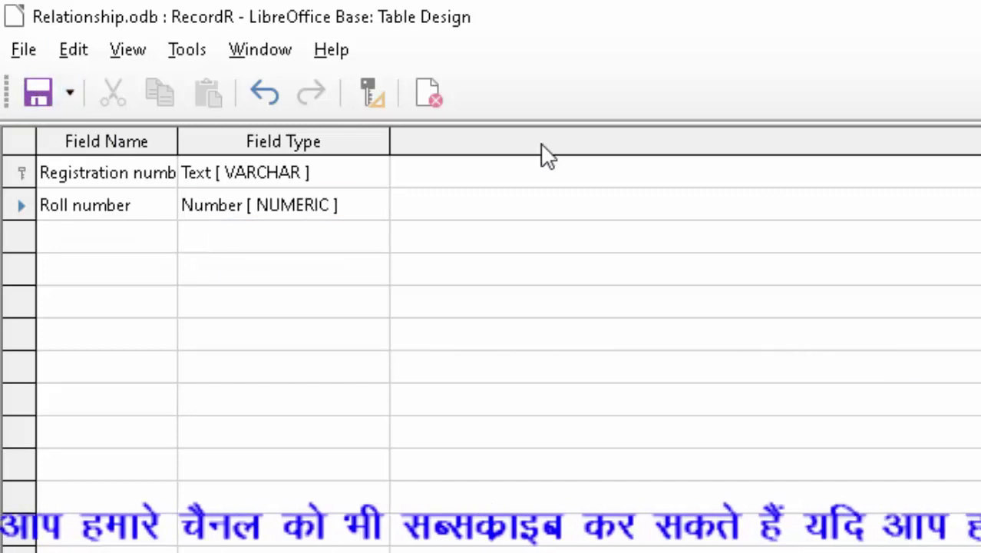
key("ctrl+w")
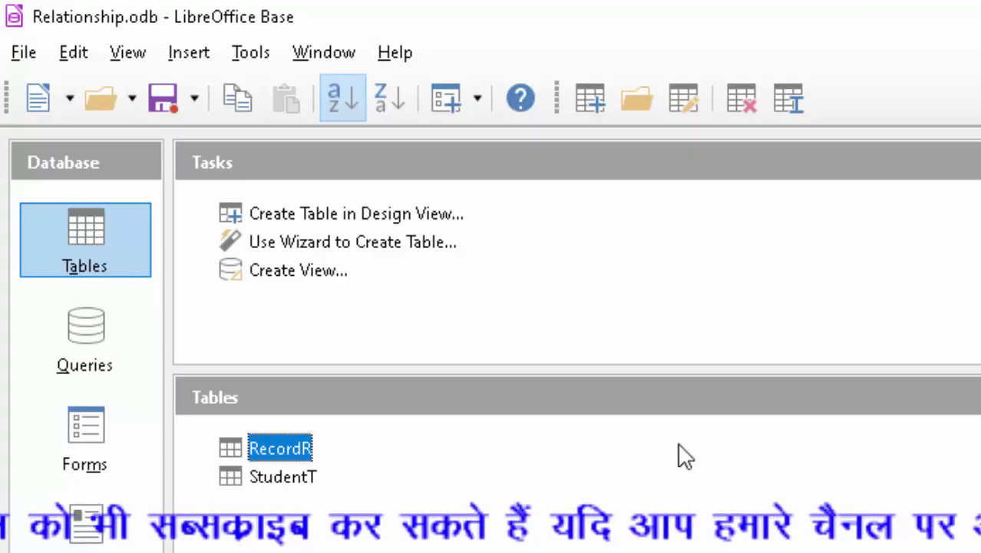
- Enter RecordR rows 1001/1, 1002/2 and 1003/3 and save the records
double_click(291, 446)
left_click(105, 169)
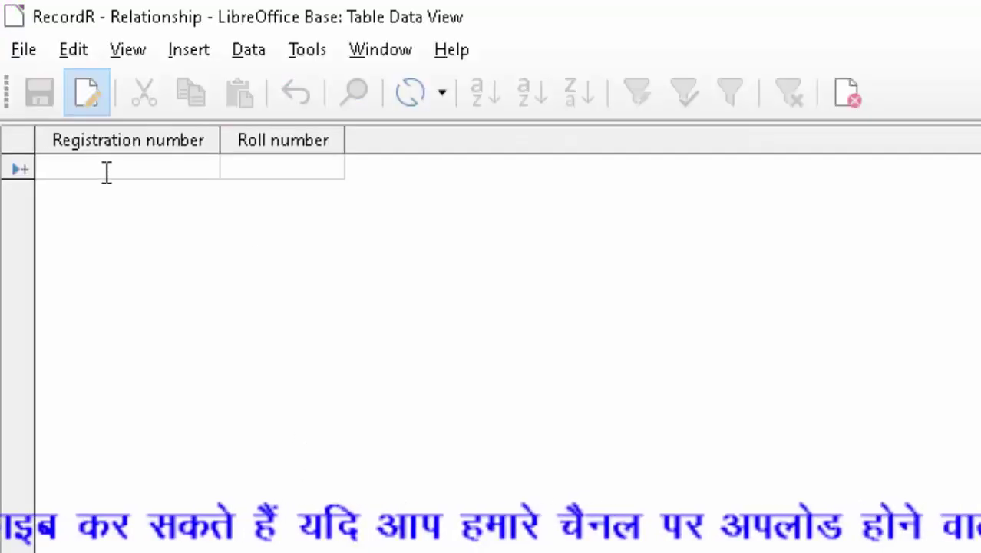
type("100")
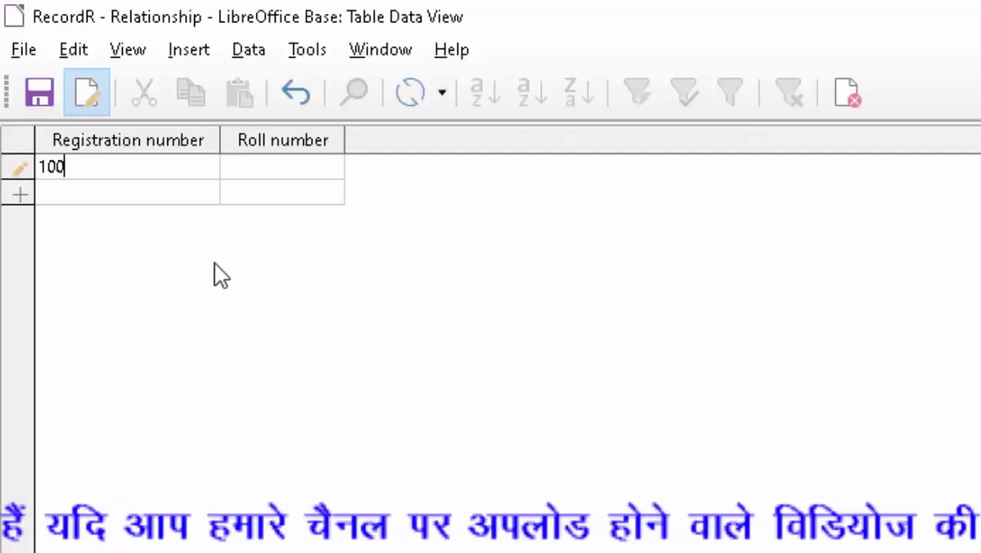
type("1")
key("Tab")
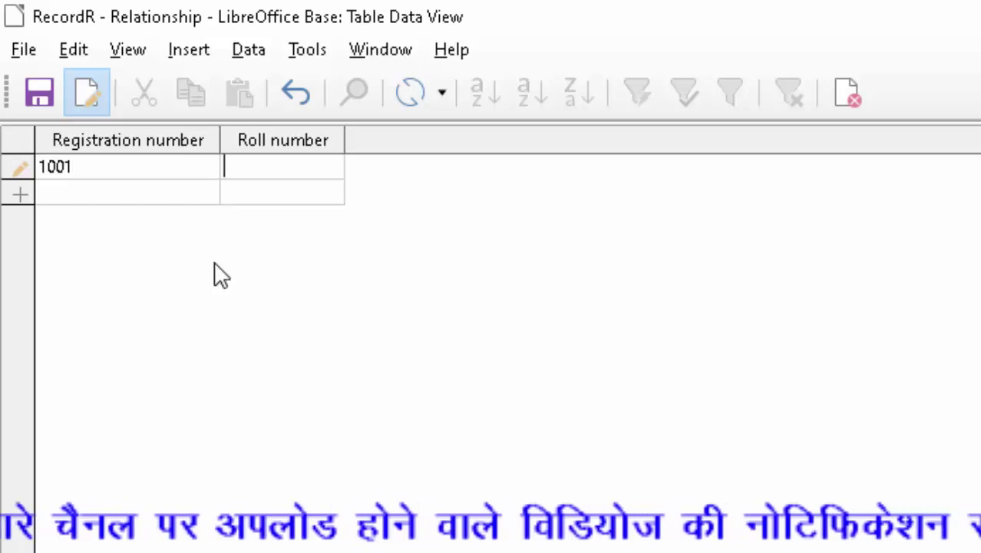
type("1")
key("Tab")
type("1")
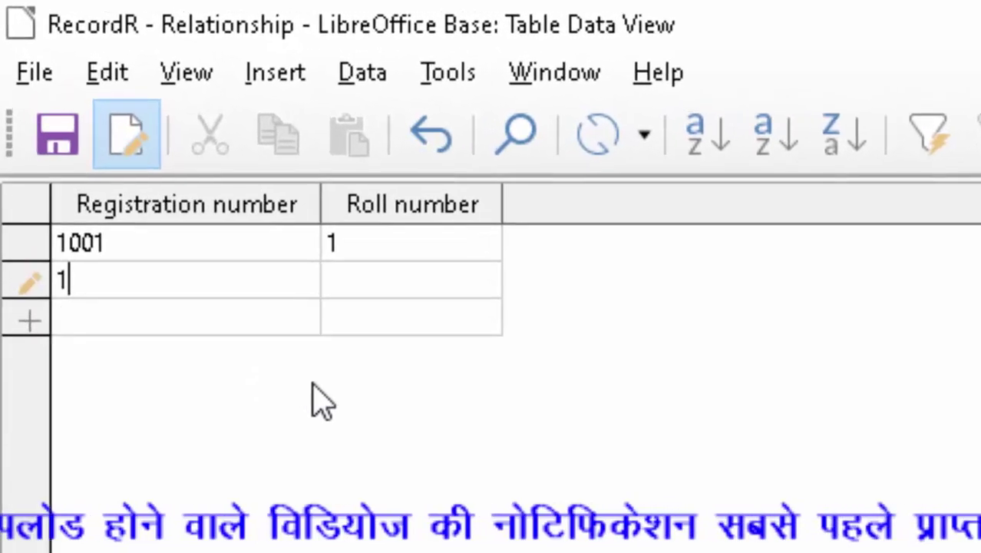
type("002")
key("Tab")
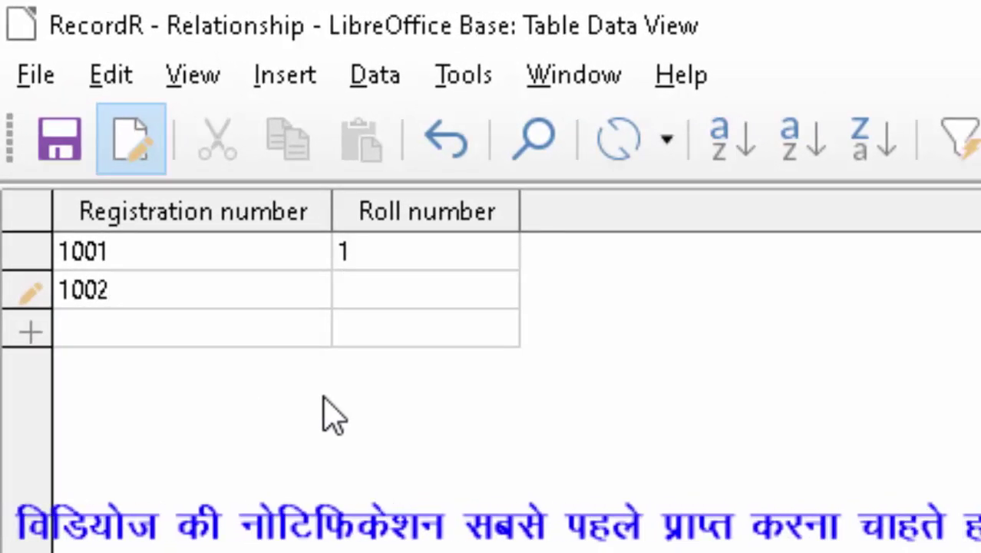
type("2")
key("Tab")
type("1")
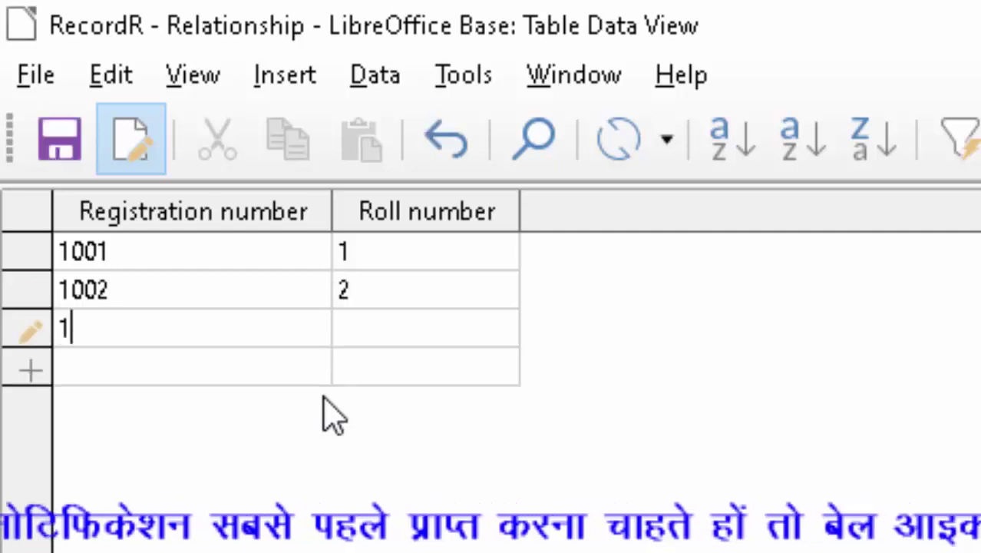
type("003")
key("Tab")
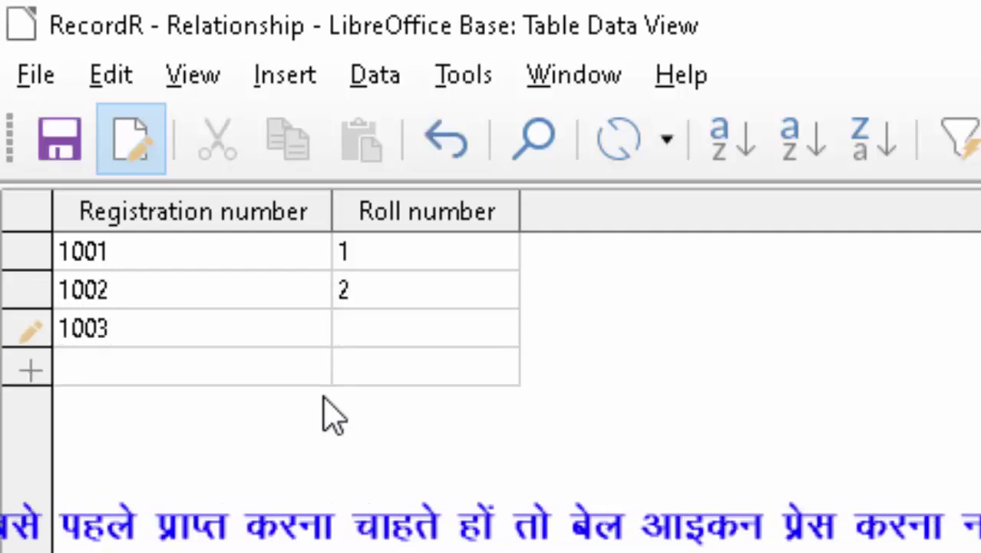
type("3")
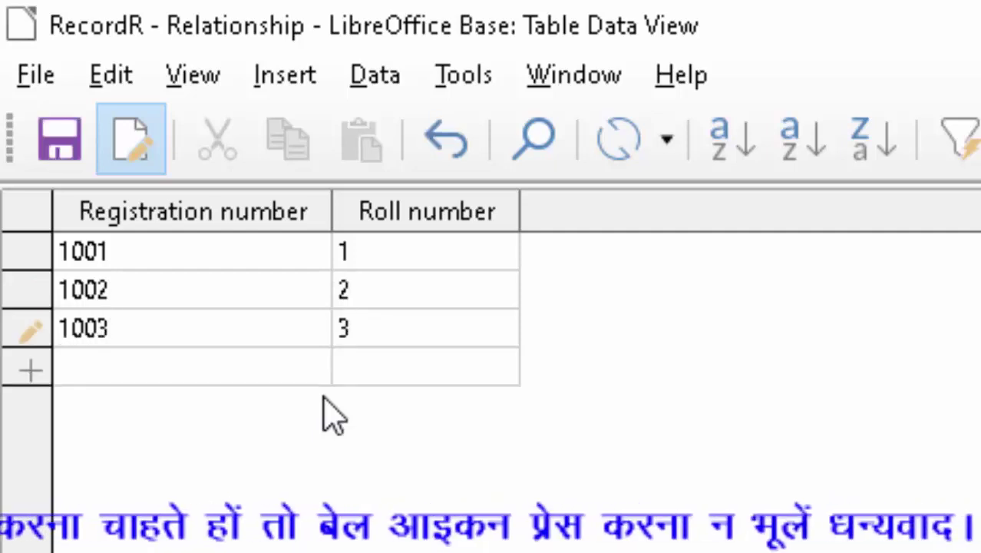
left_click(79, 163)
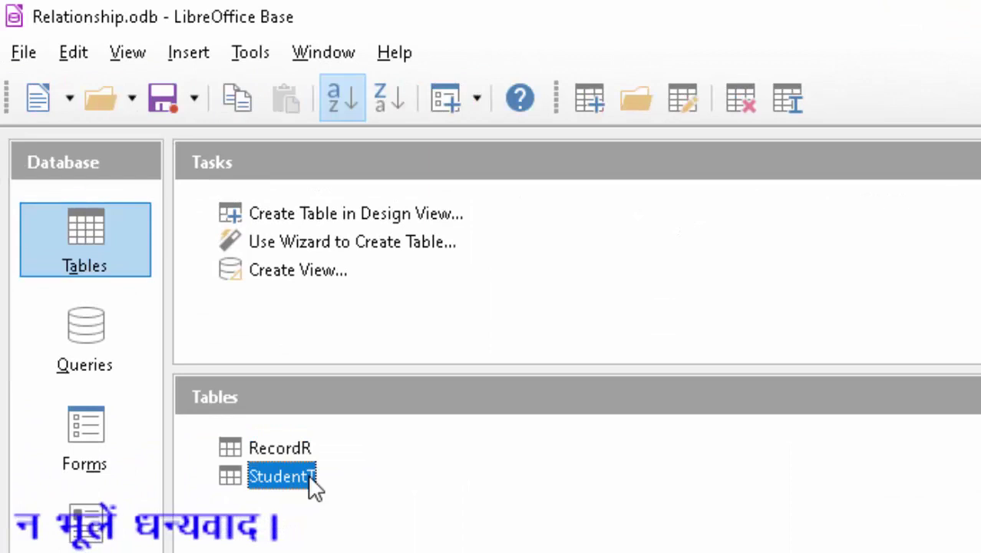
- Enter StudentT rows for roll numbers 1–3 in classes 11th, 12th and 10th, then save and close
double_click(307, 475)
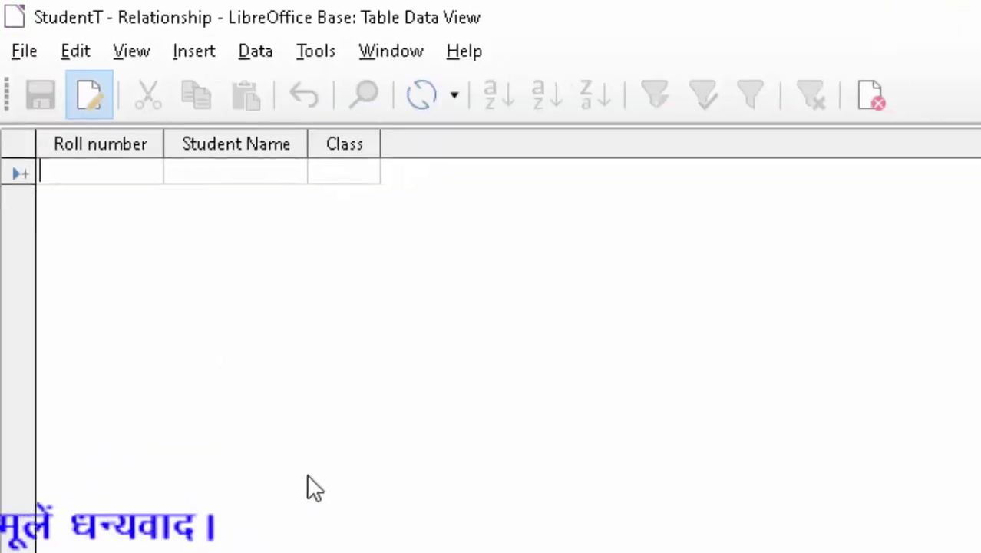
type("1")
key("Tab")
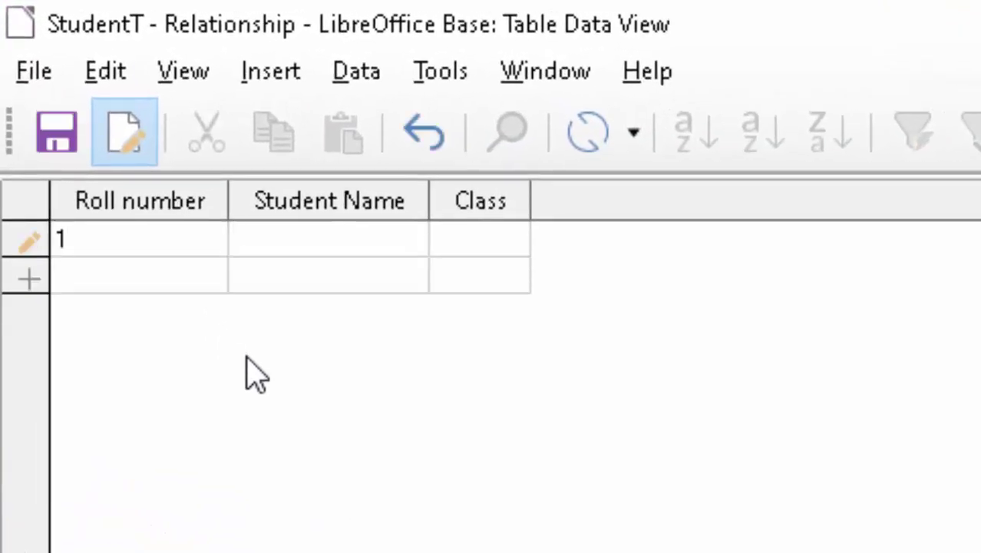
type("Ram")
type("11th")
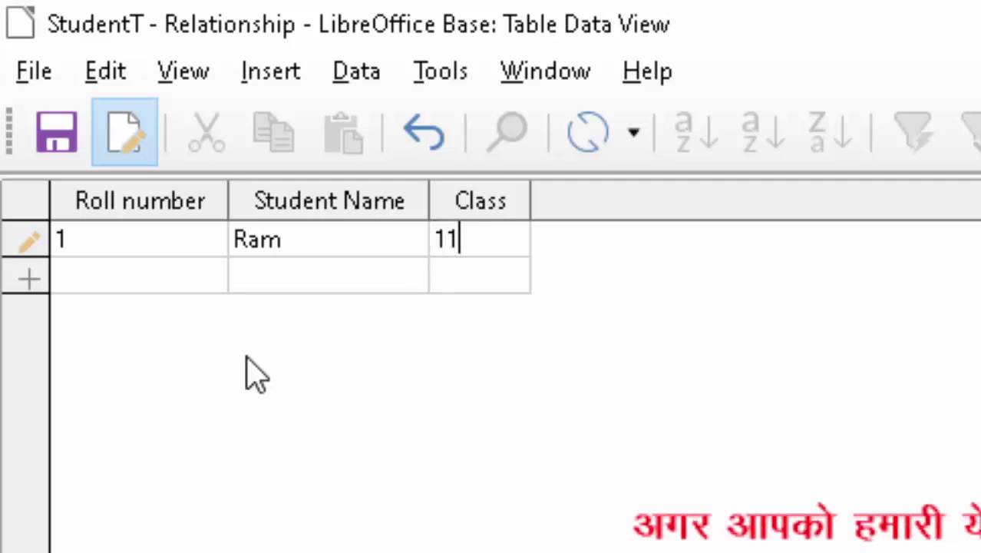
key("Return")
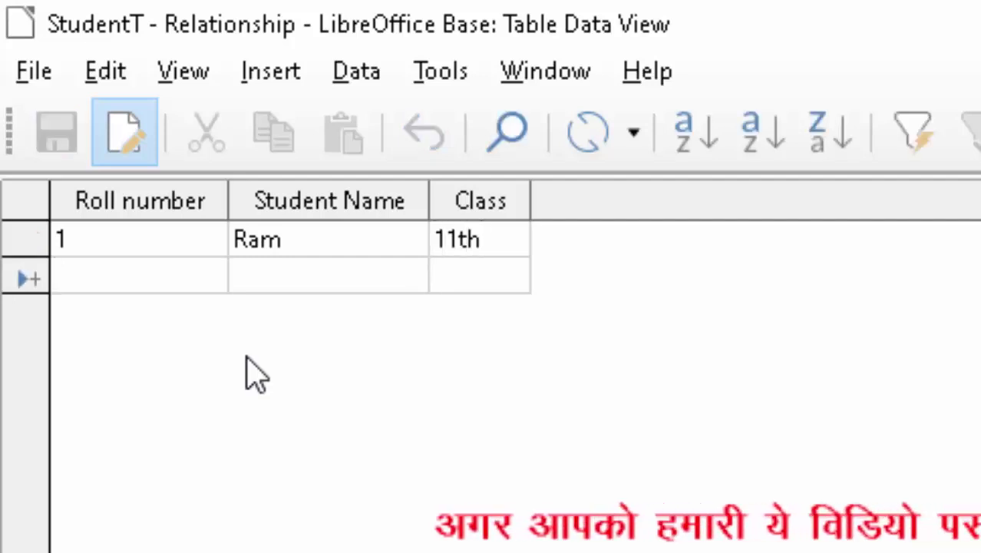
type("2")
key("Tab")
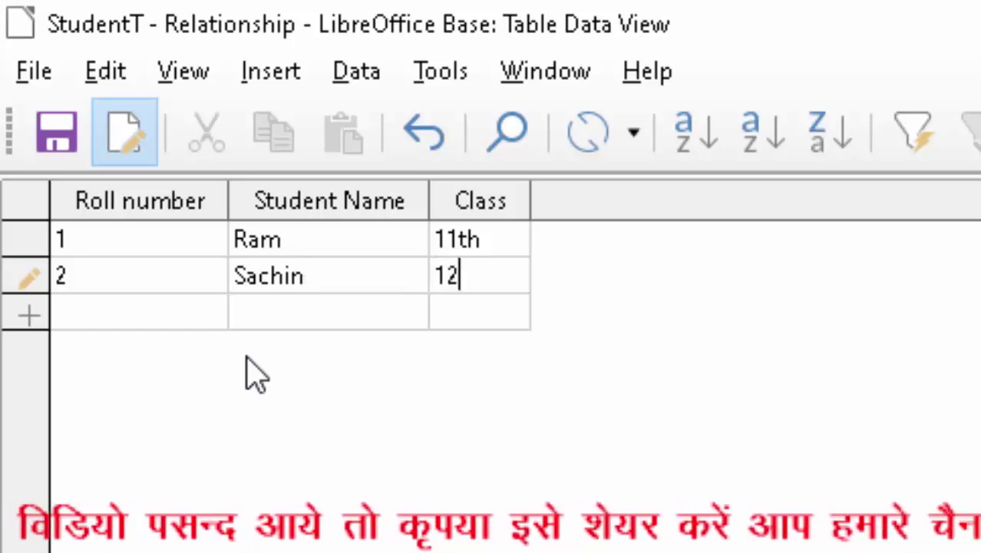
key("Tab")
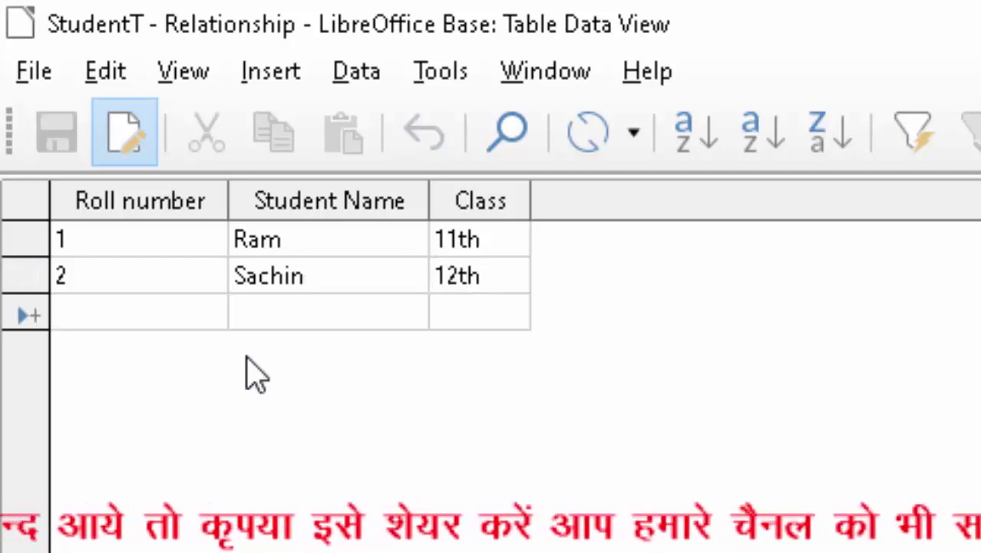
type("3")
type("Seema")
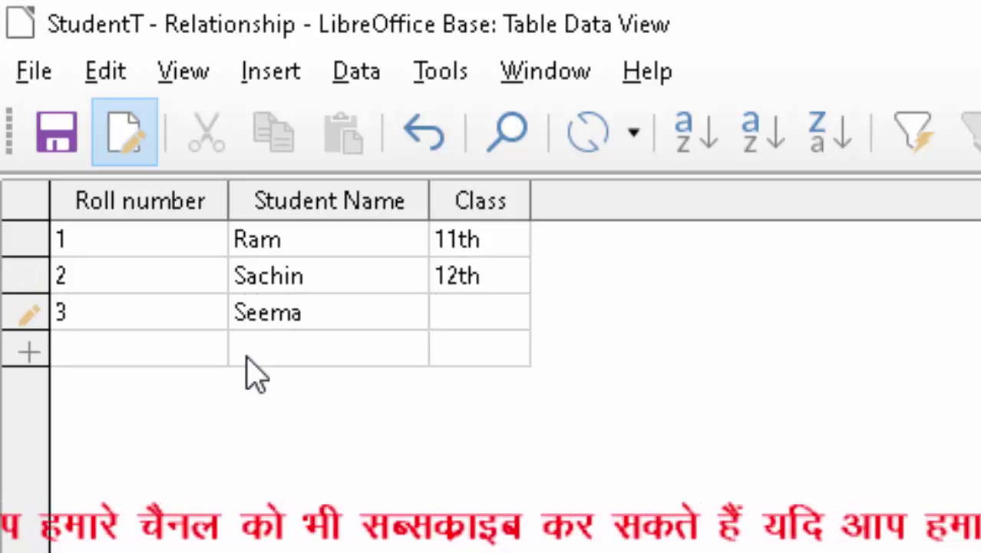
type("10t")
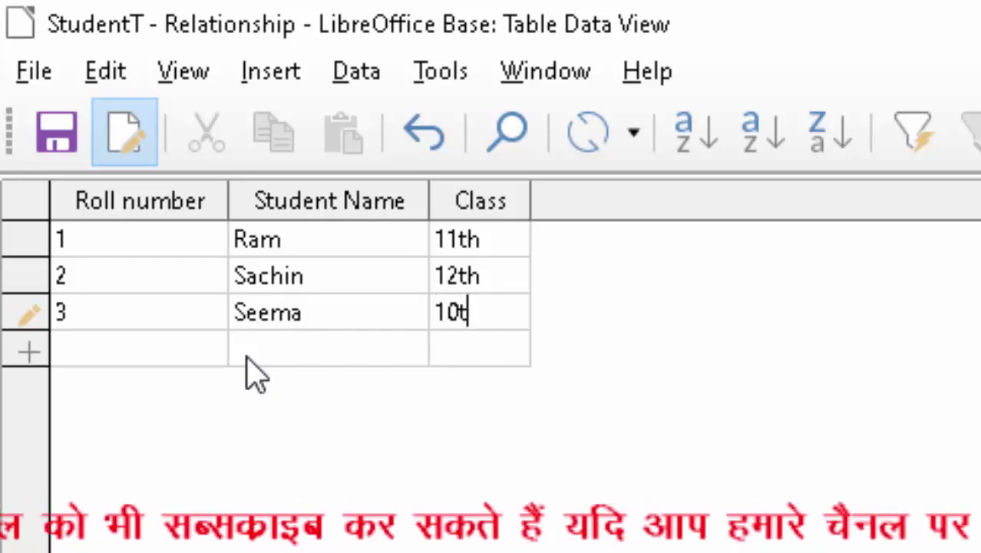
type("h")
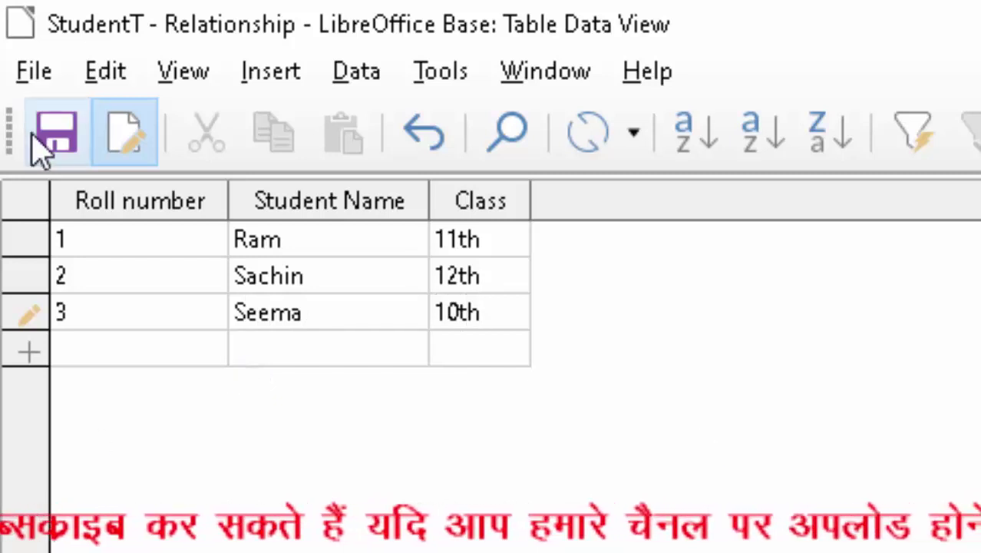
left_click(35, 133)
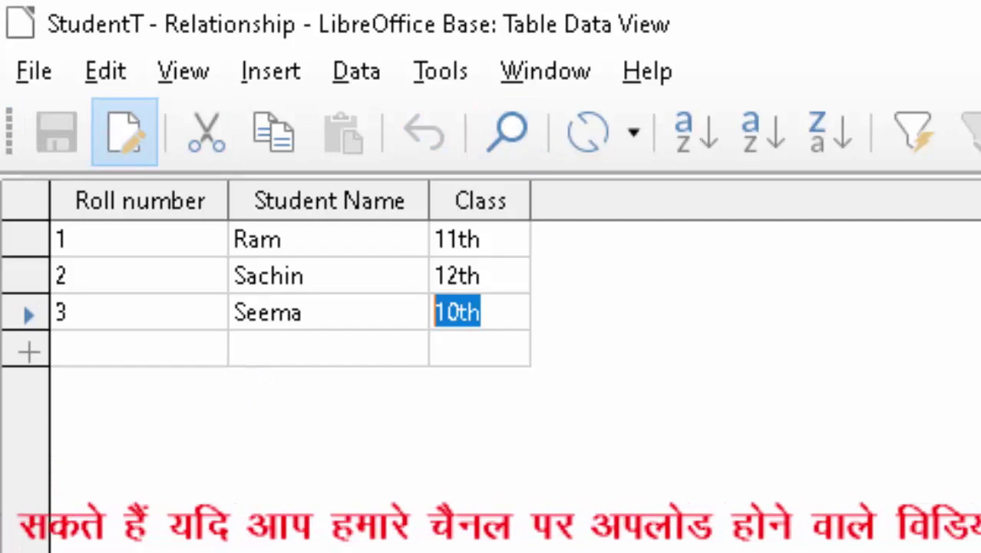
key("ctrl+w")
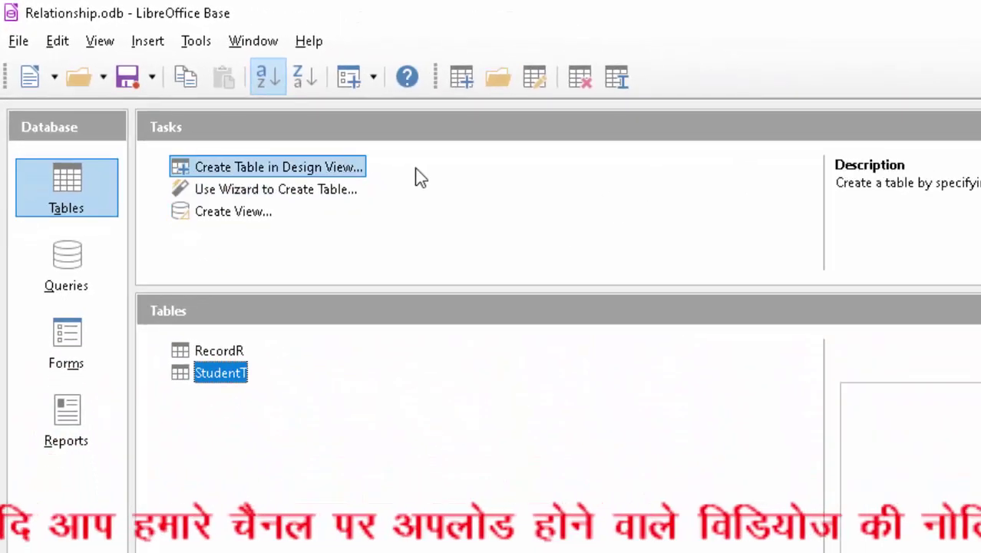
- Open Tools > Relationships and add the RecordR and StudentT tables
left_click(250, 44)
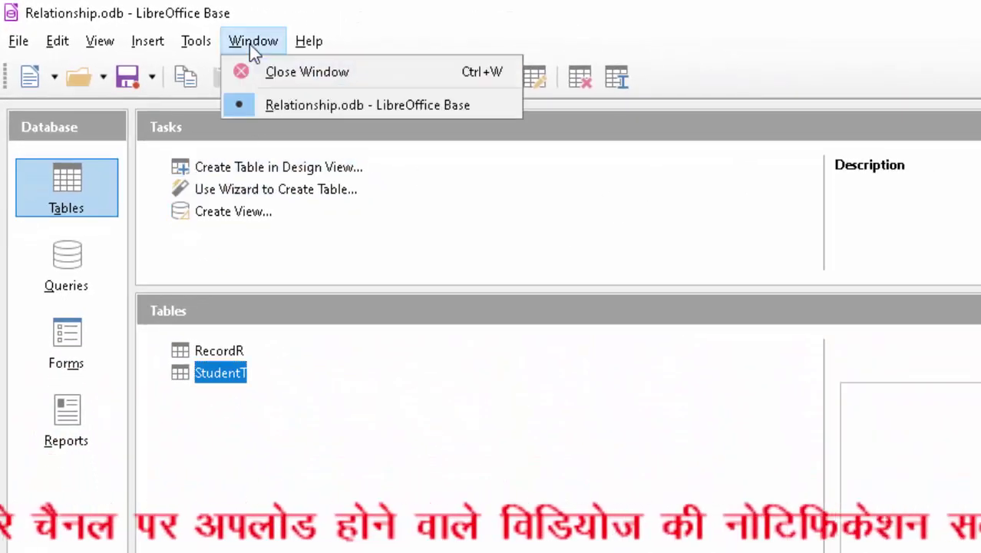
mouse_move(205, 43)
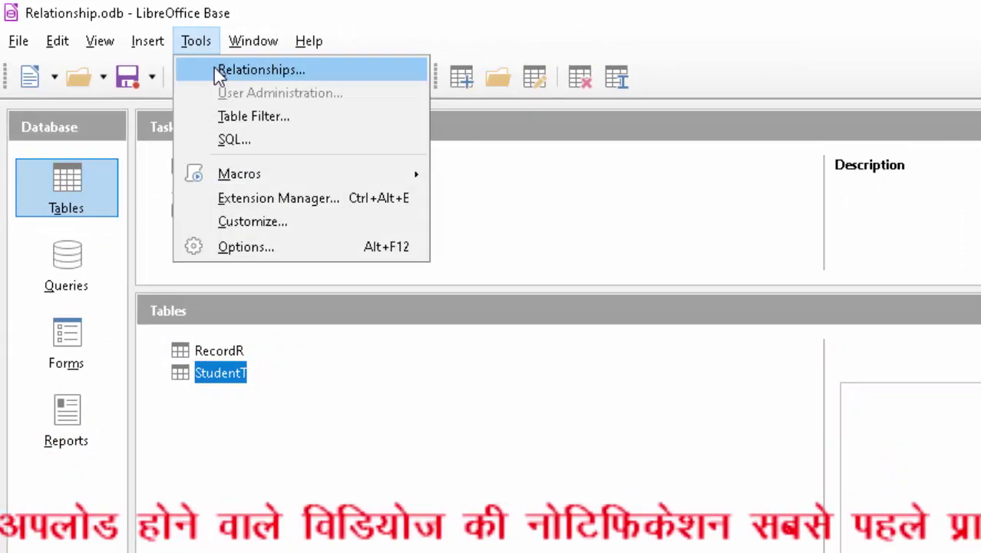
left_click(224, 70)
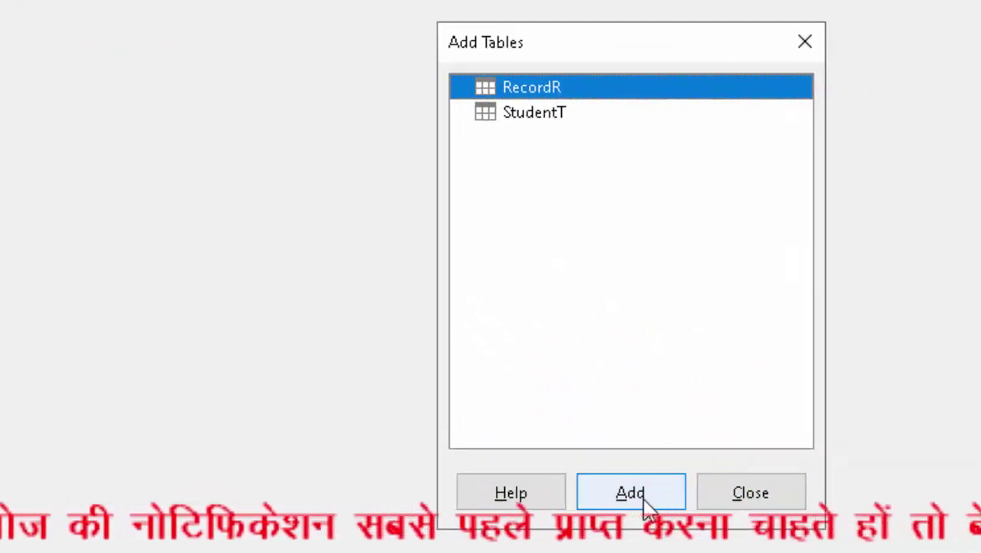
left_click(632, 503)
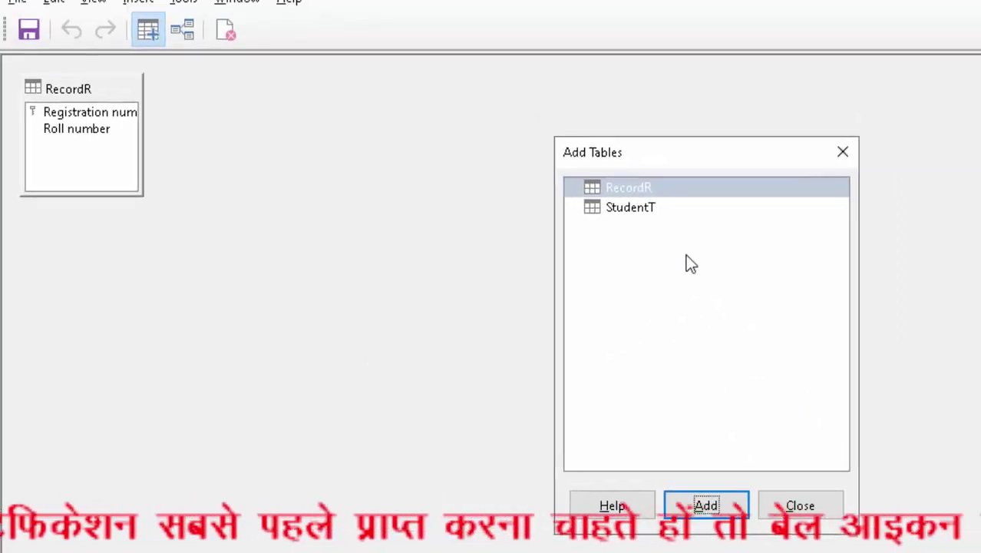
left_click(647, 208)
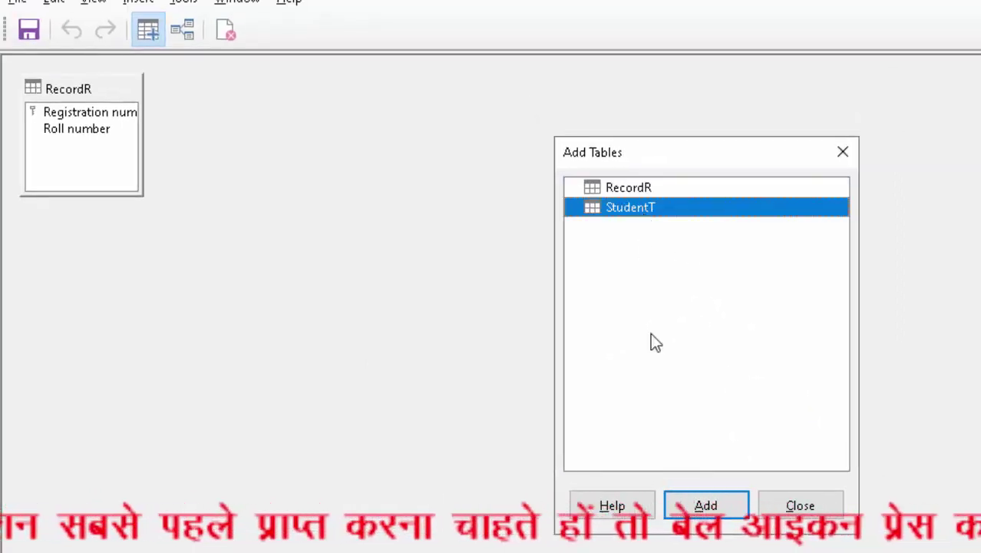
left_click(698, 503)
- Arrange the tables and link StudentT's Roll number to RecordR's Roll number
left_click(799, 507)
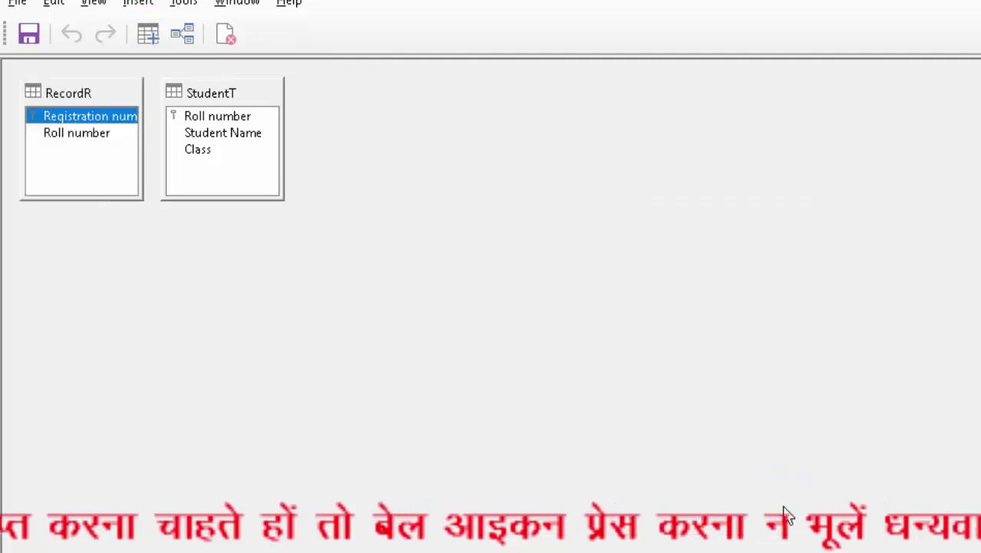
left_click_drag(116, 92, 503, 93)
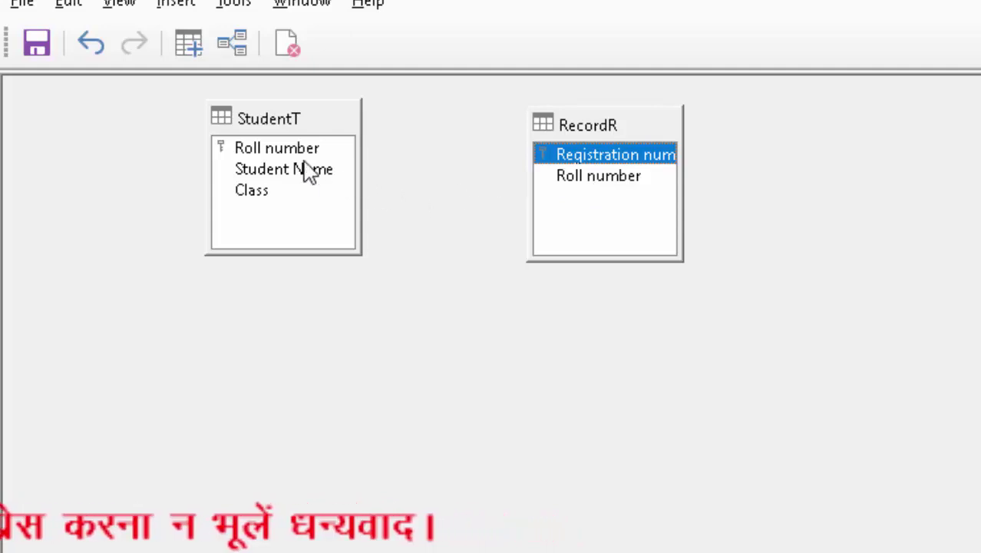
mouse_move(268, 150)
left_mouse_down()
mouse_move(580, 188)
mouse_move(575, 180)
left_mouse_up()
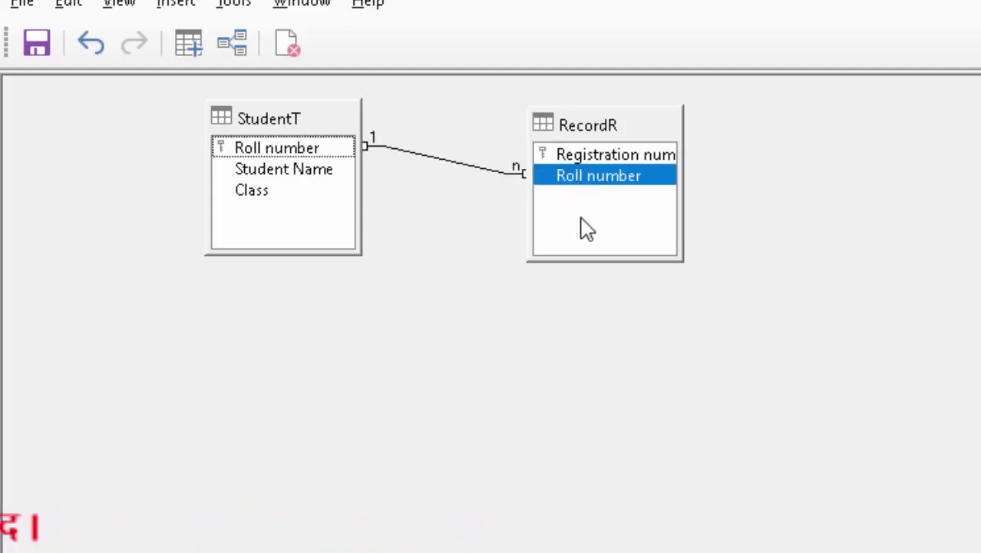